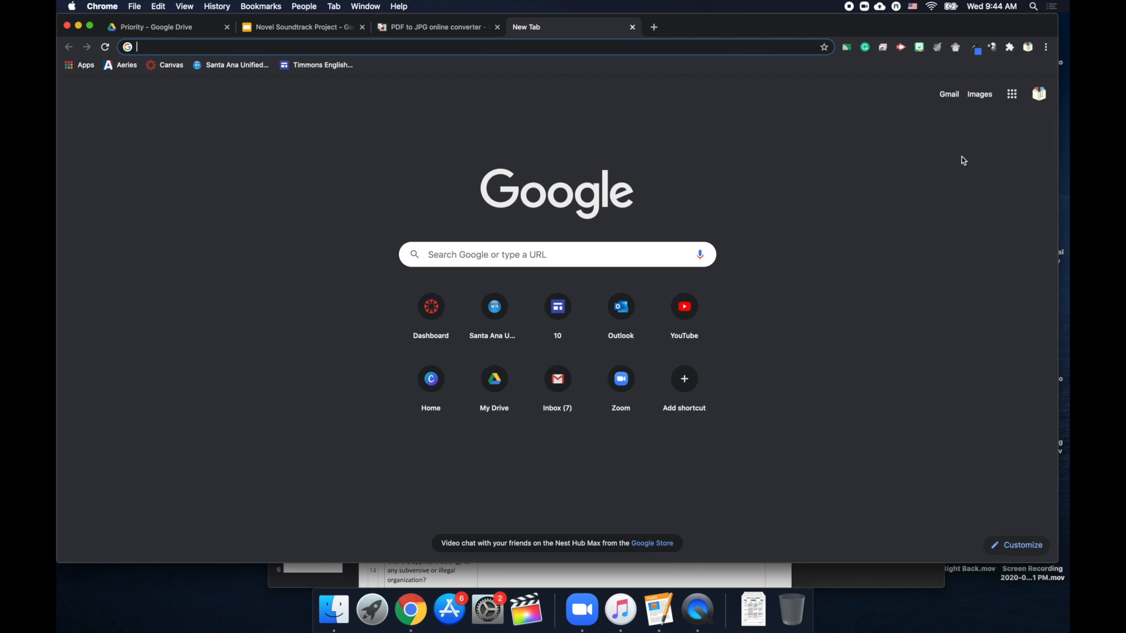
Go to Google Drive from the apps launcher and create a blank Google Slides presentation.
click(1011, 94)
click(1013, 145)
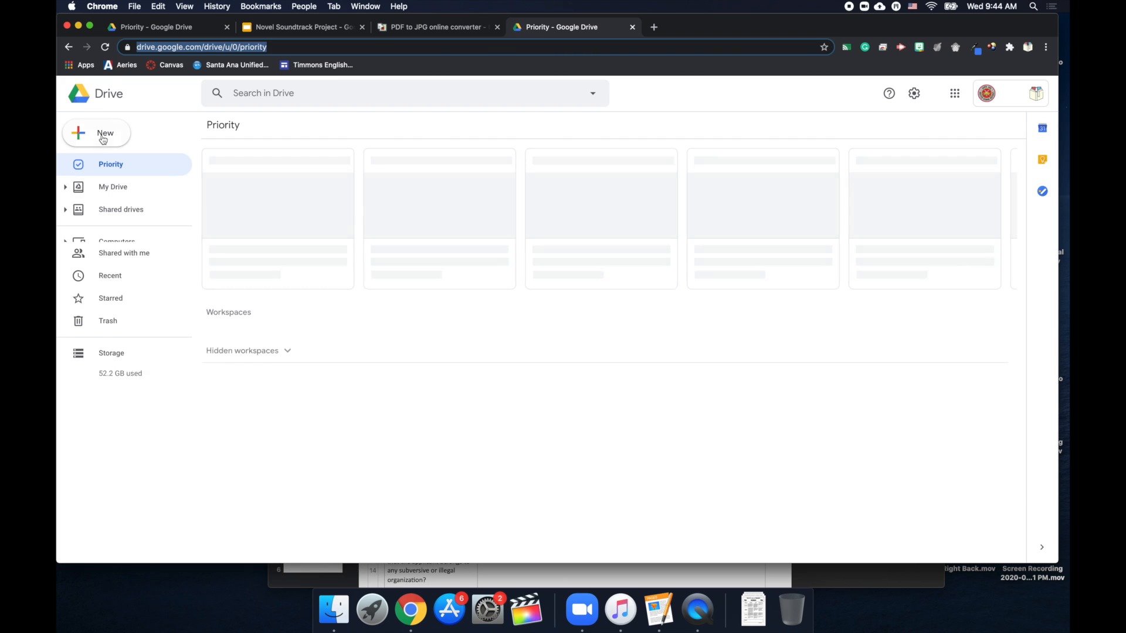
click(105, 136)
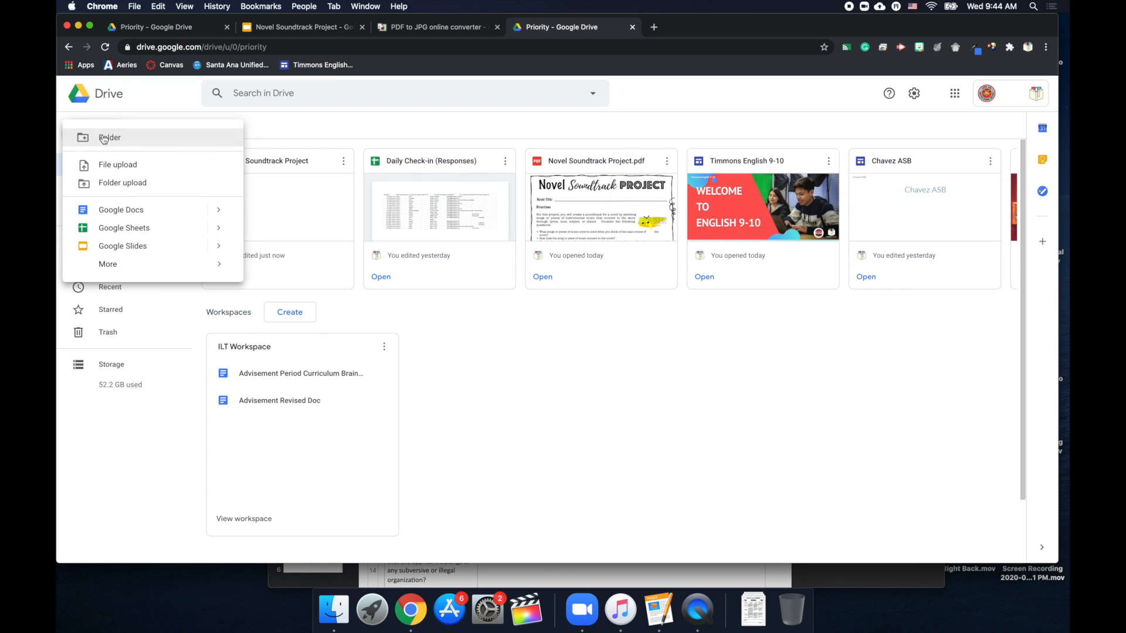
click(139, 247)
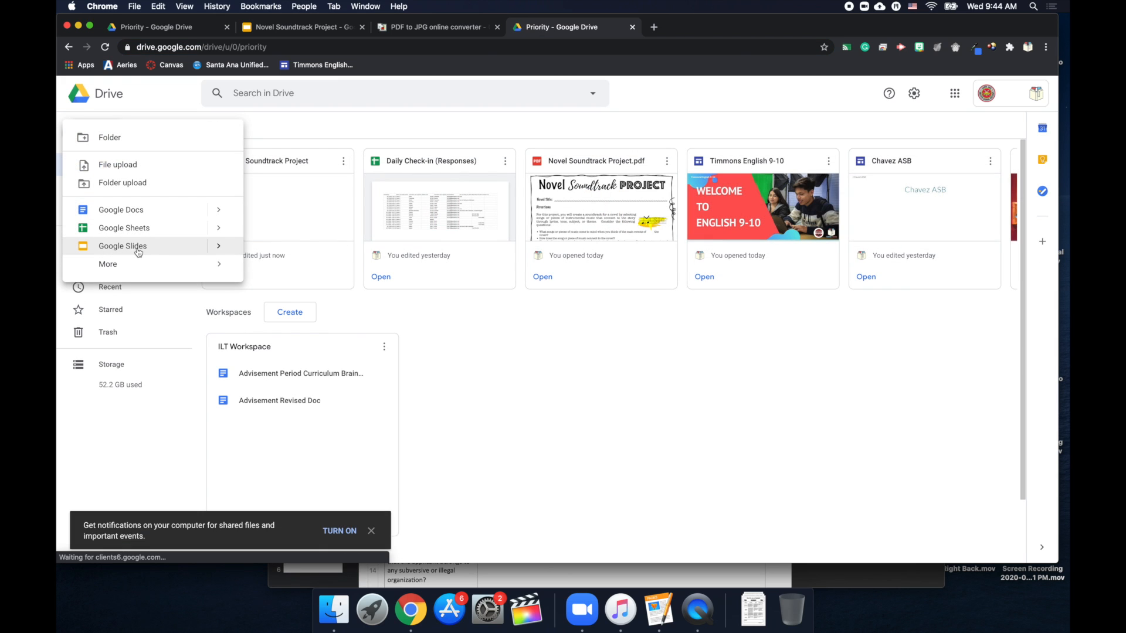
click(216, 246)
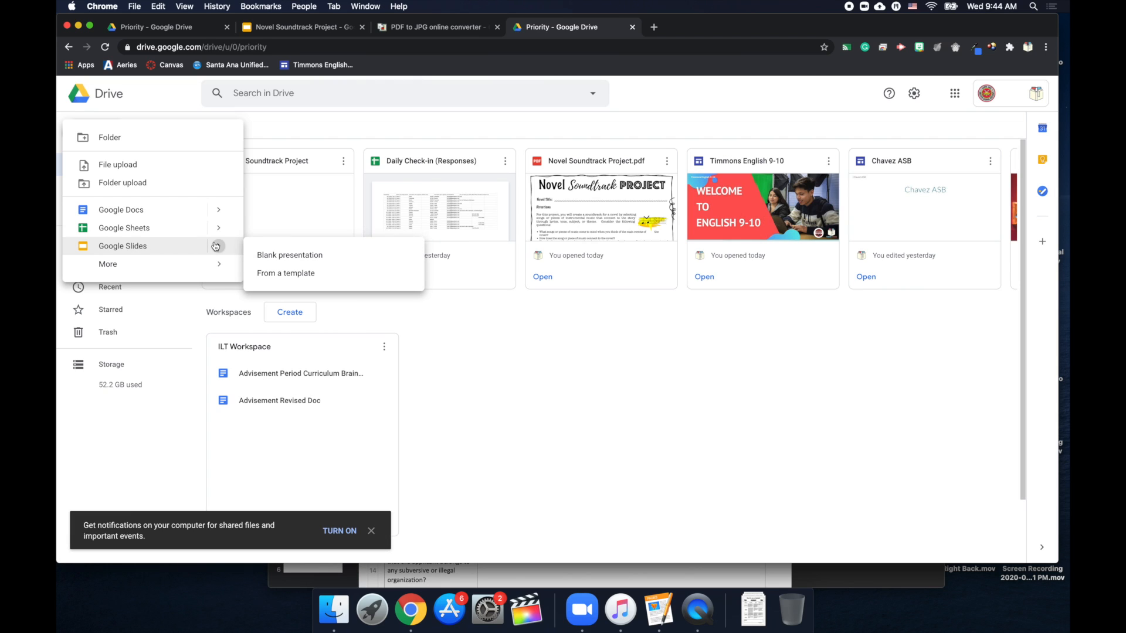
click(275, 258)
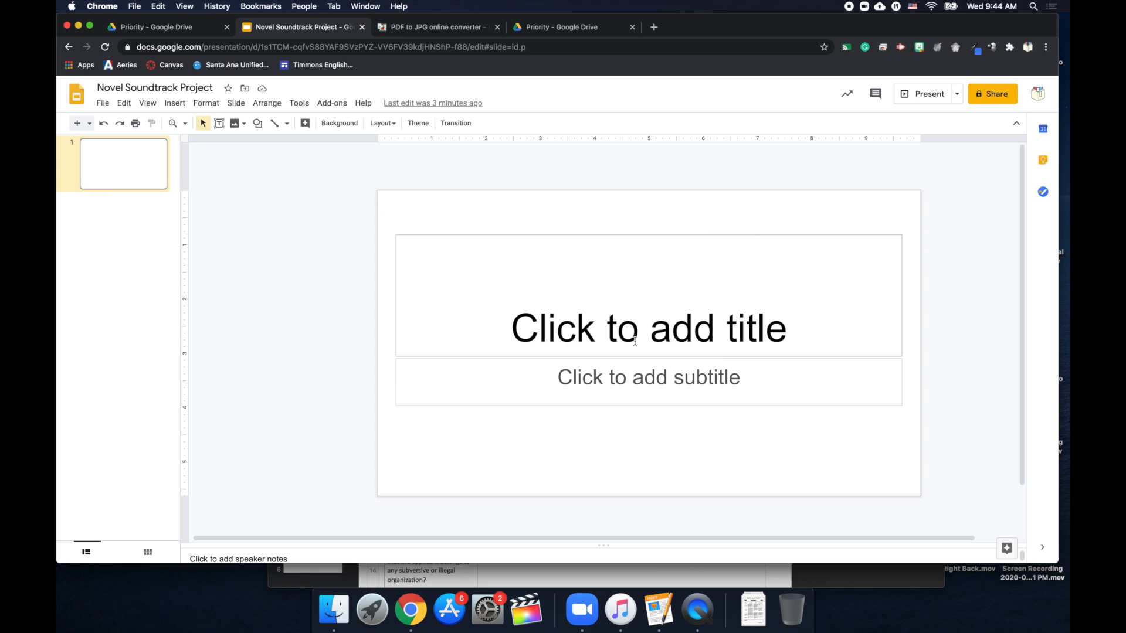
Delete the title and subtitle placeholders from the first slide.
click(659, 328)
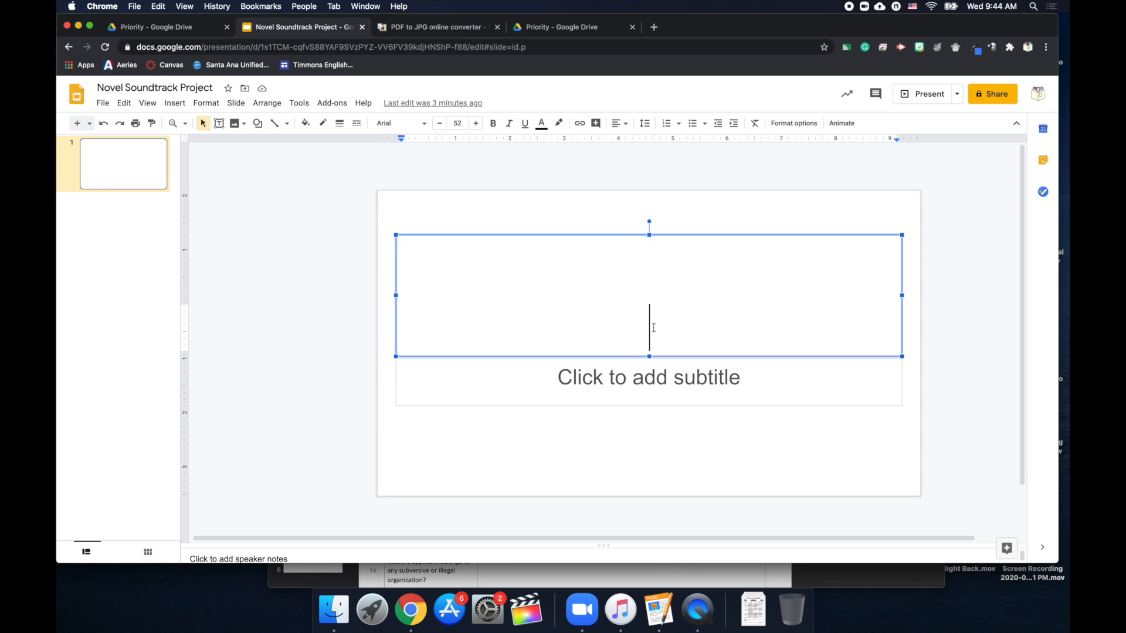
click(671, 236)
key(BackSpace)
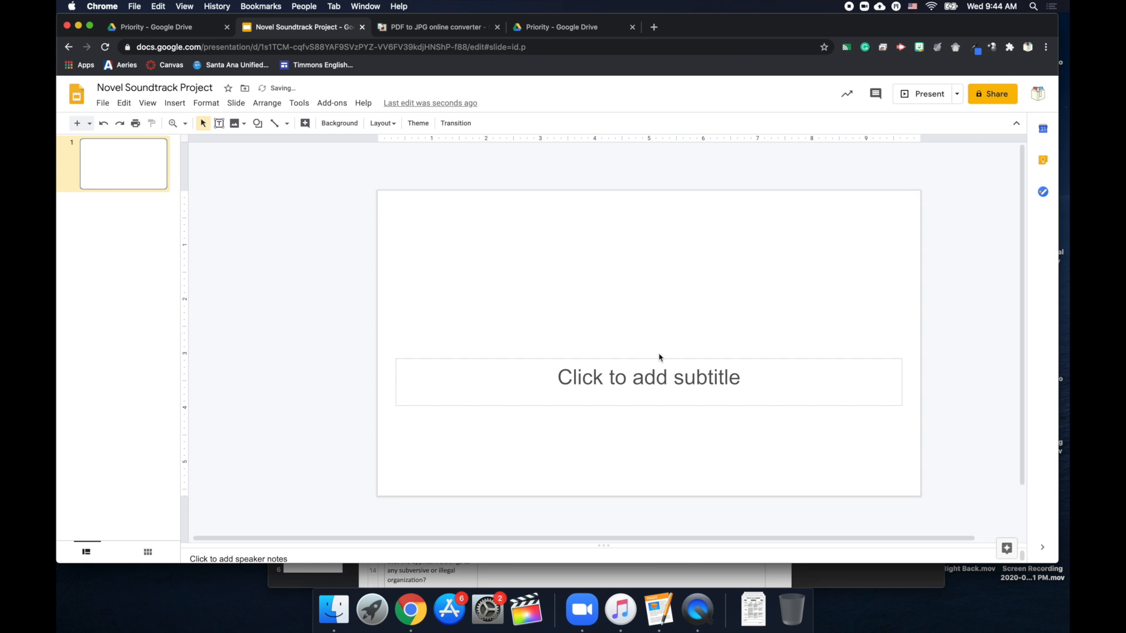
click(658, 359)
key(BackSpace)
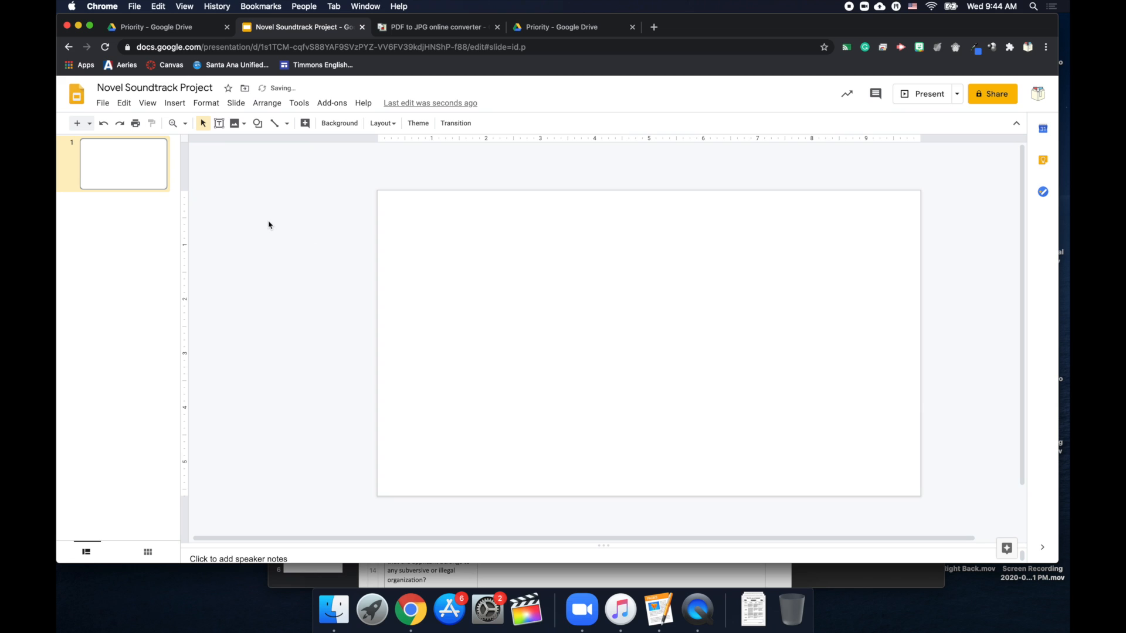
Set a custom portrait page size of 8.5 x 11 inches in Page setup.
click(102, 105)
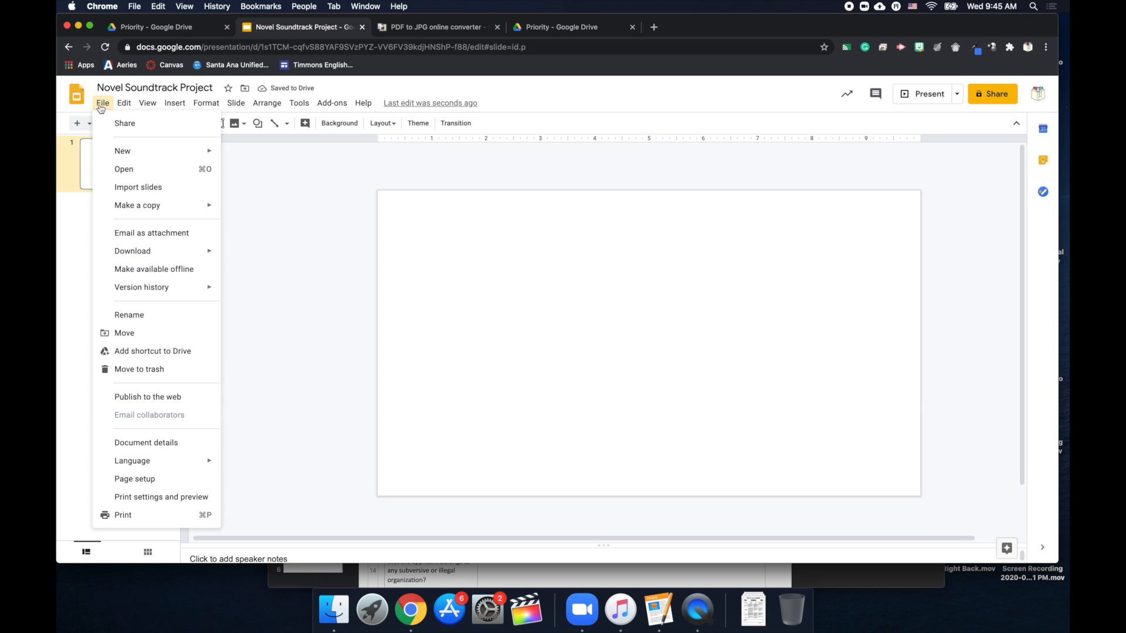
click(158, 486)
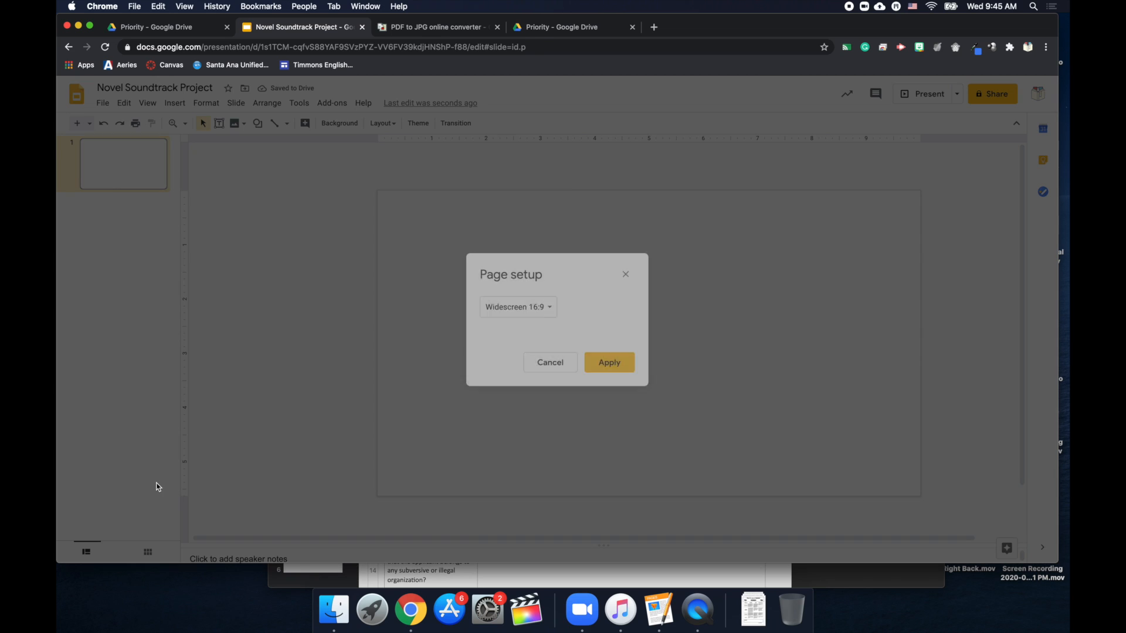
click(543, 312)
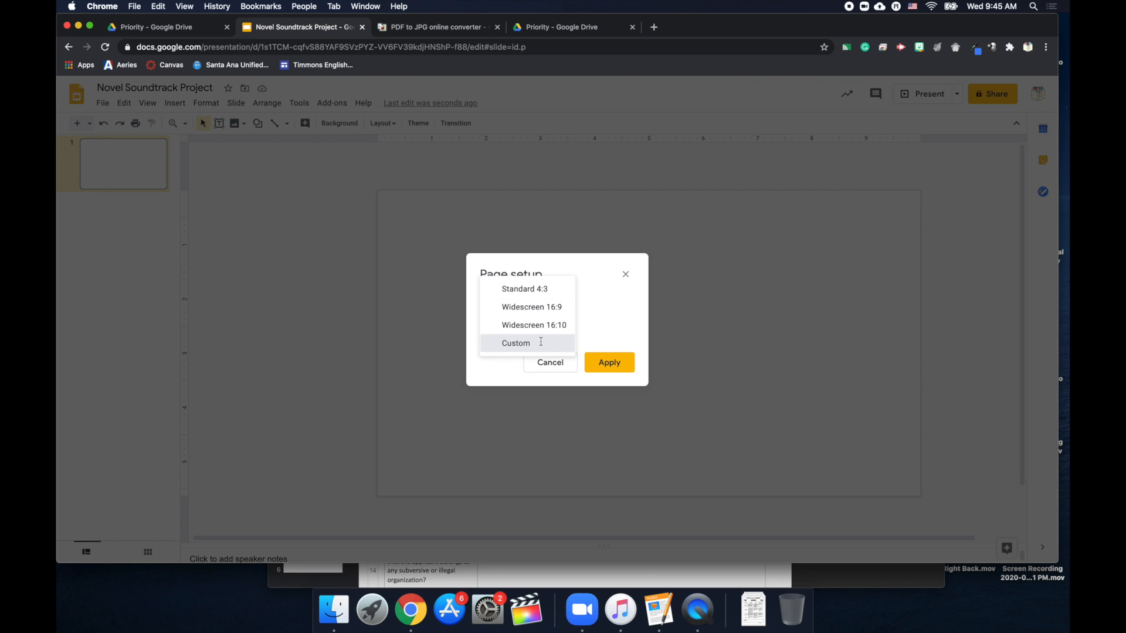
click(540, 344)
click(484, 339)
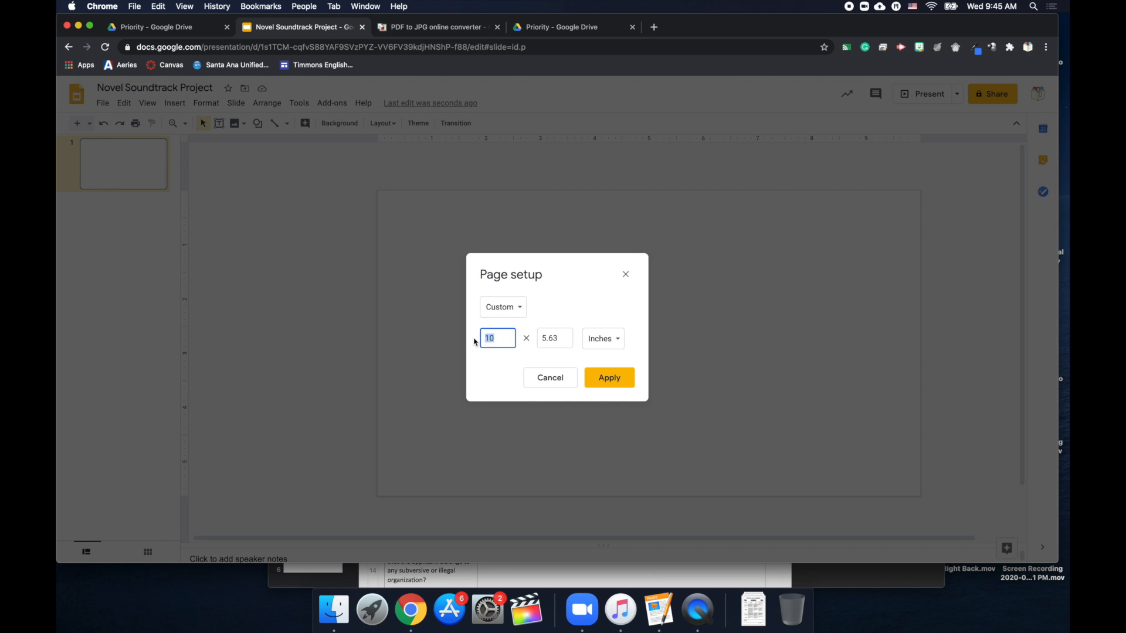
text(8.5)
click(545, 337)
text(11)
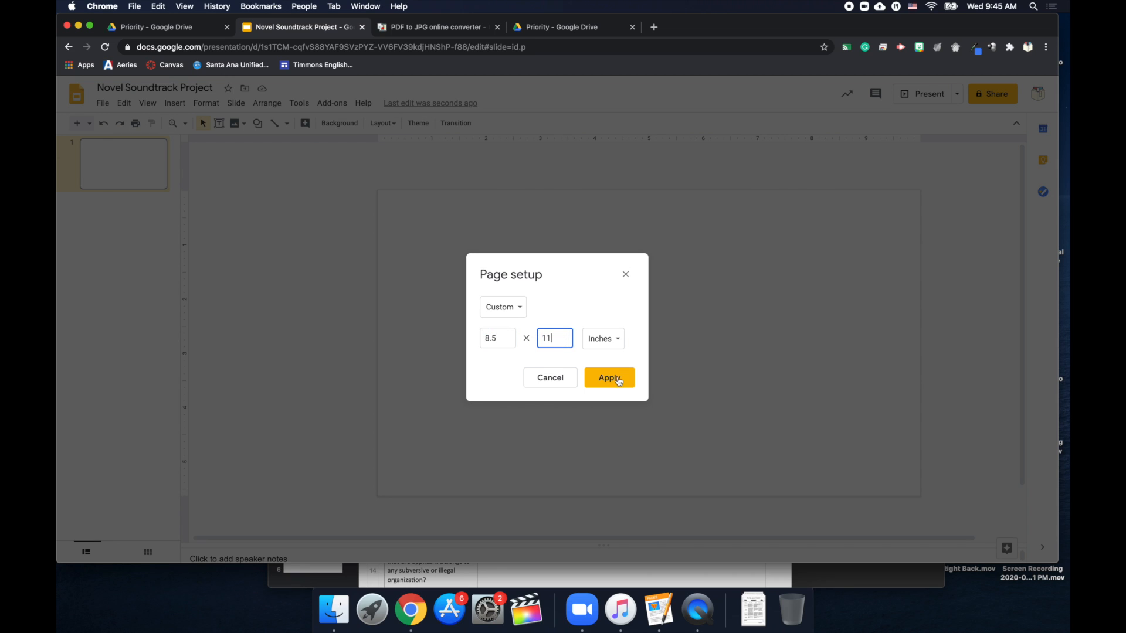
click(618, 380)
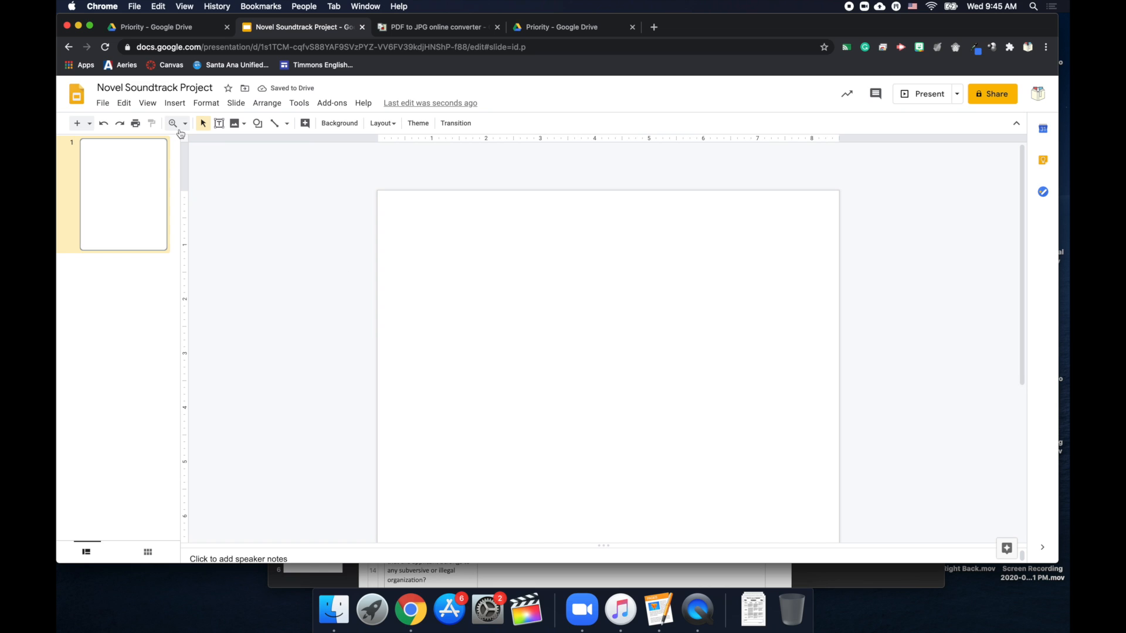
click(236, 103)
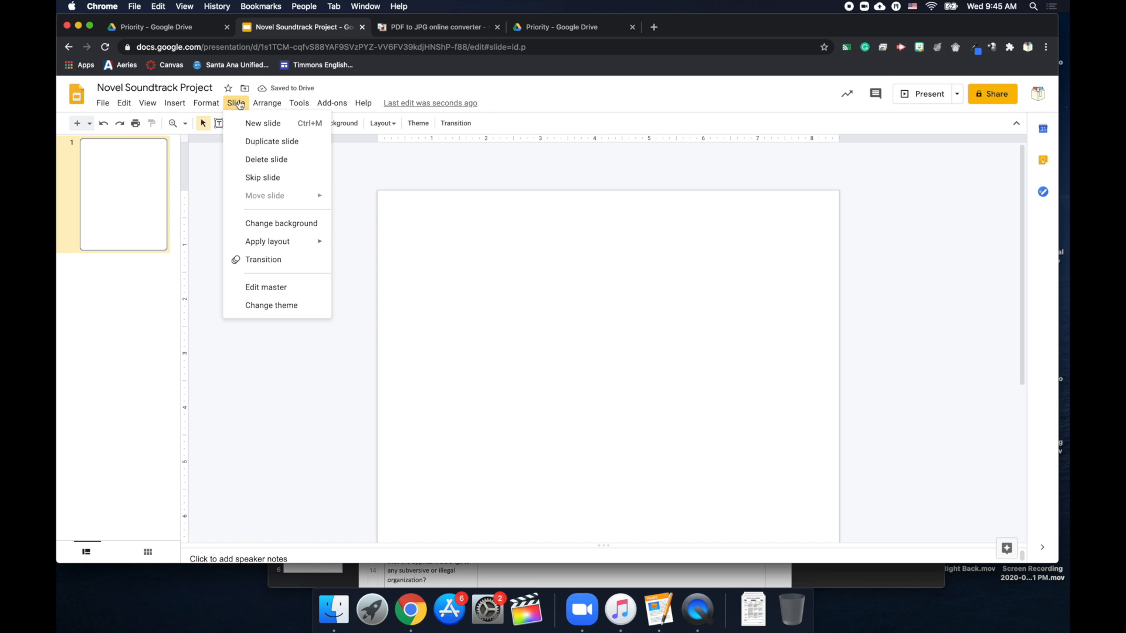
In the master editor, delete the Title slide layout's title and subtitle placeholders.
click(254, 288)
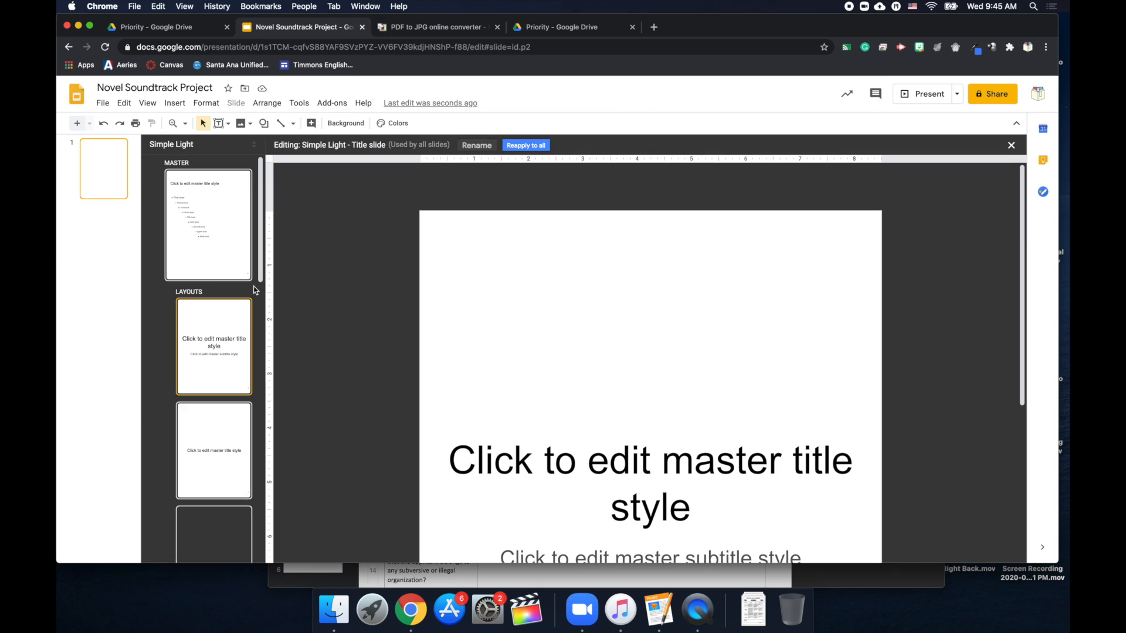
scroll(215, 352, down, 2)
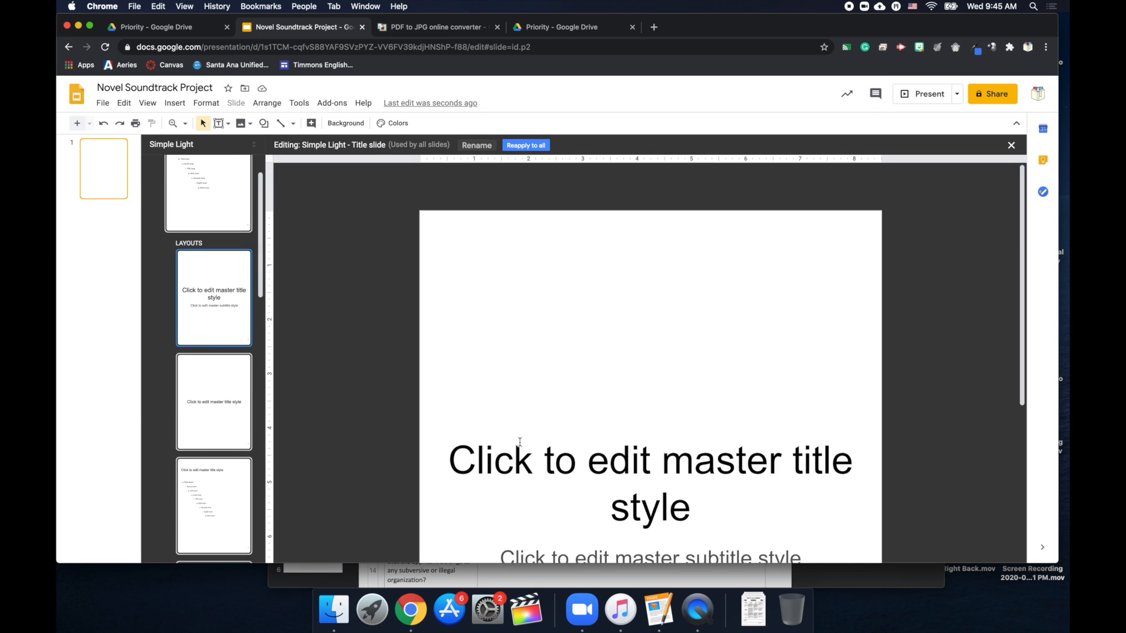
triple_click(529, 463)
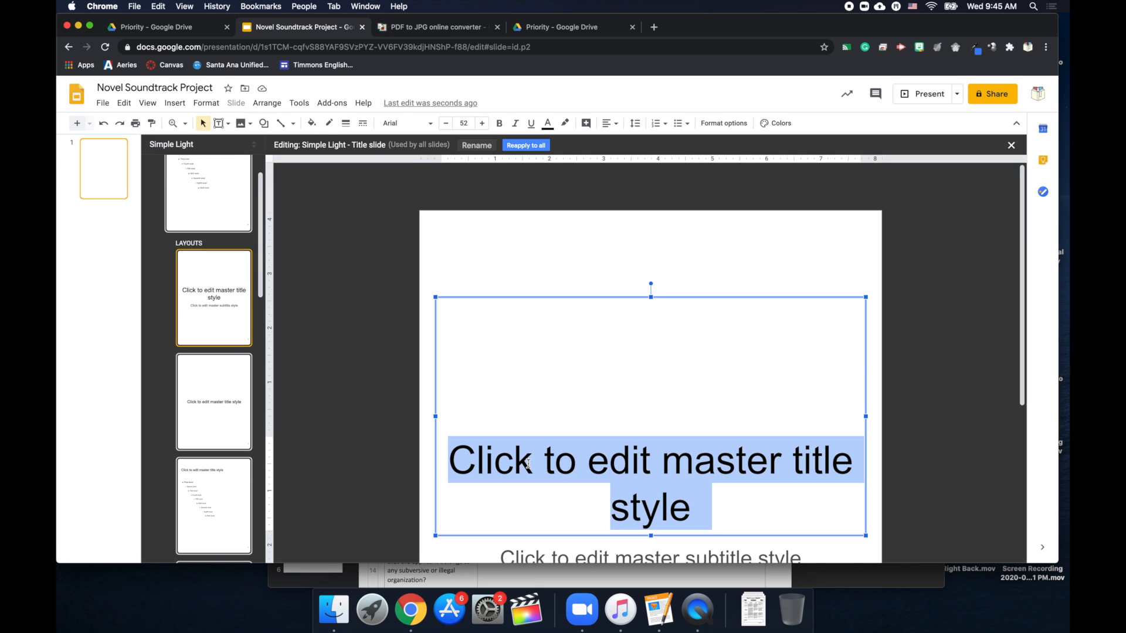
click(597, 298)
key(Delete)
scroll(601, 427, down, 5)
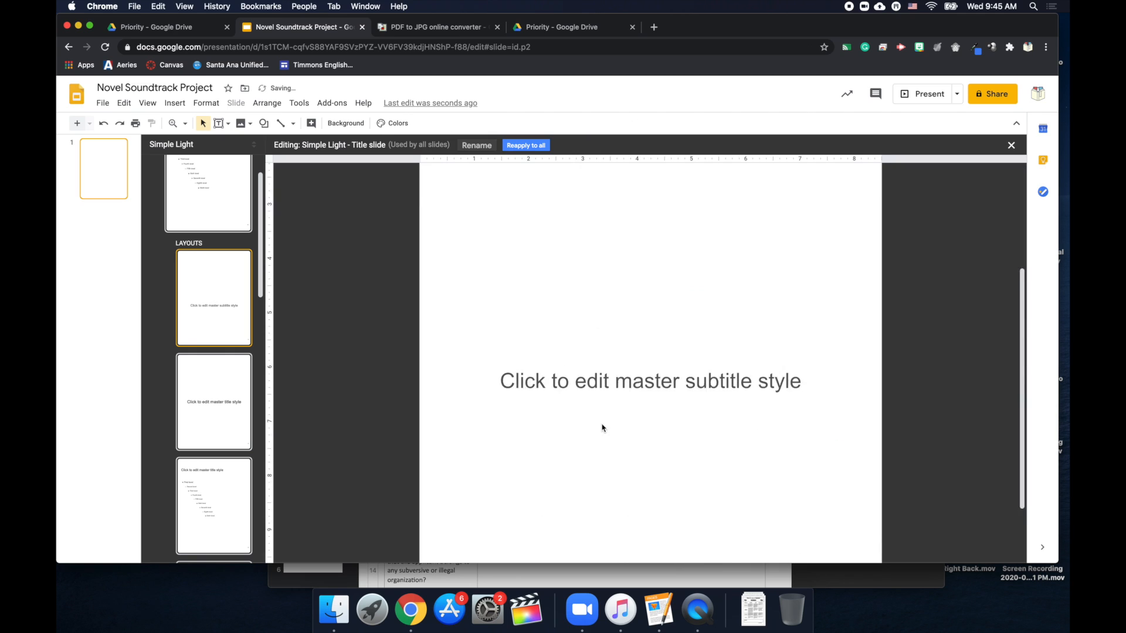
click(629, 350)
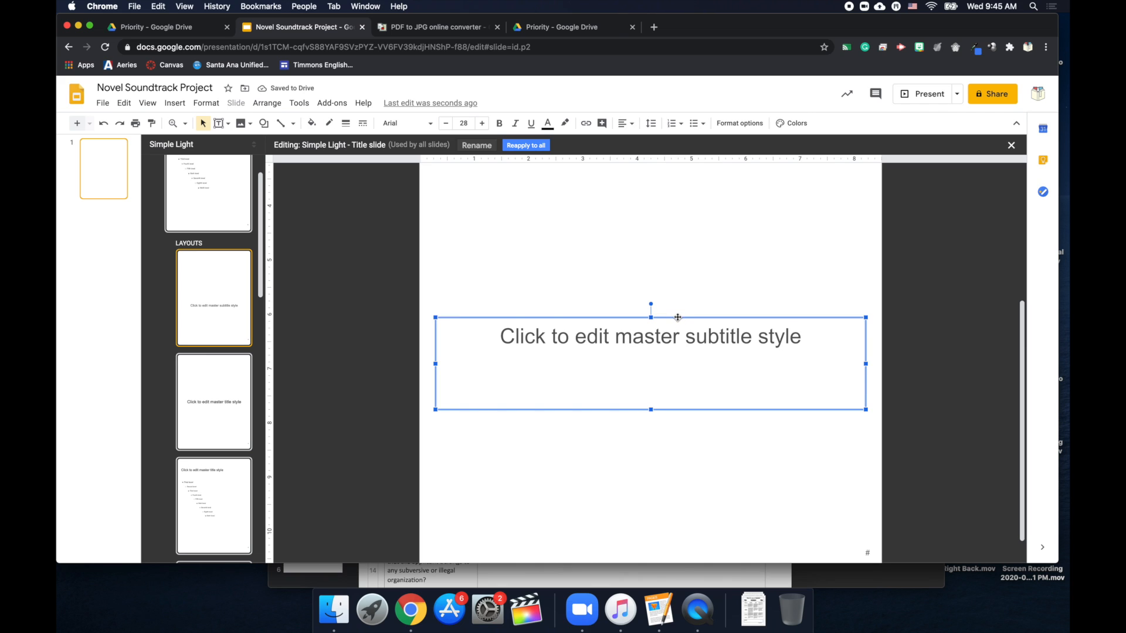
key(Delete)
Delete the Section header layout's title placeholder.
click(199, 433)
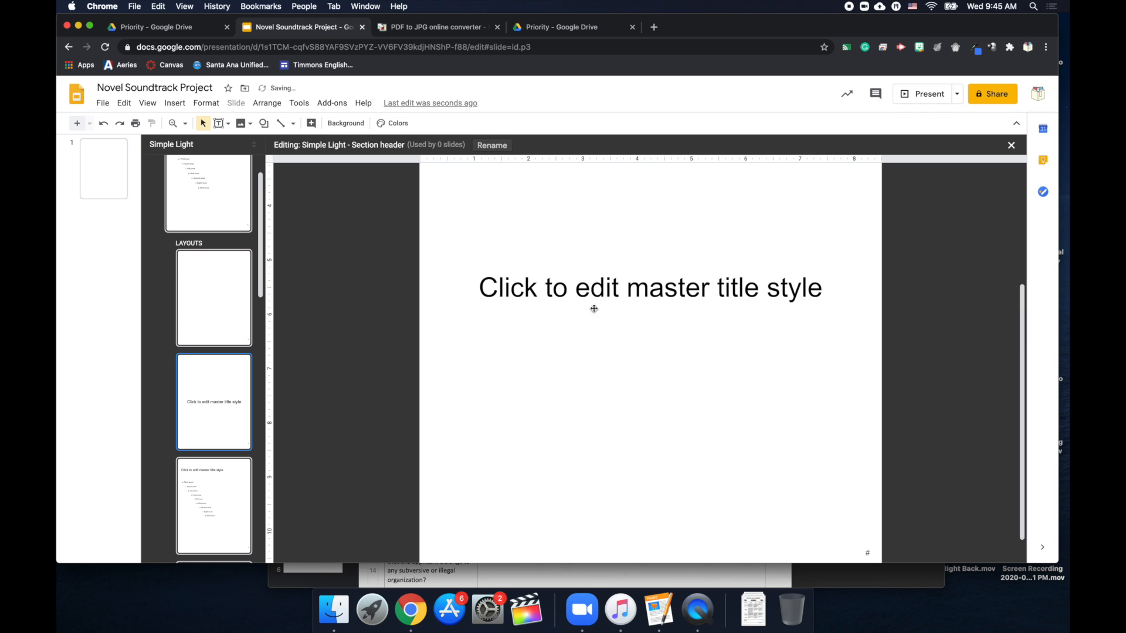
triple_click(625, 299)
click(696, 239)
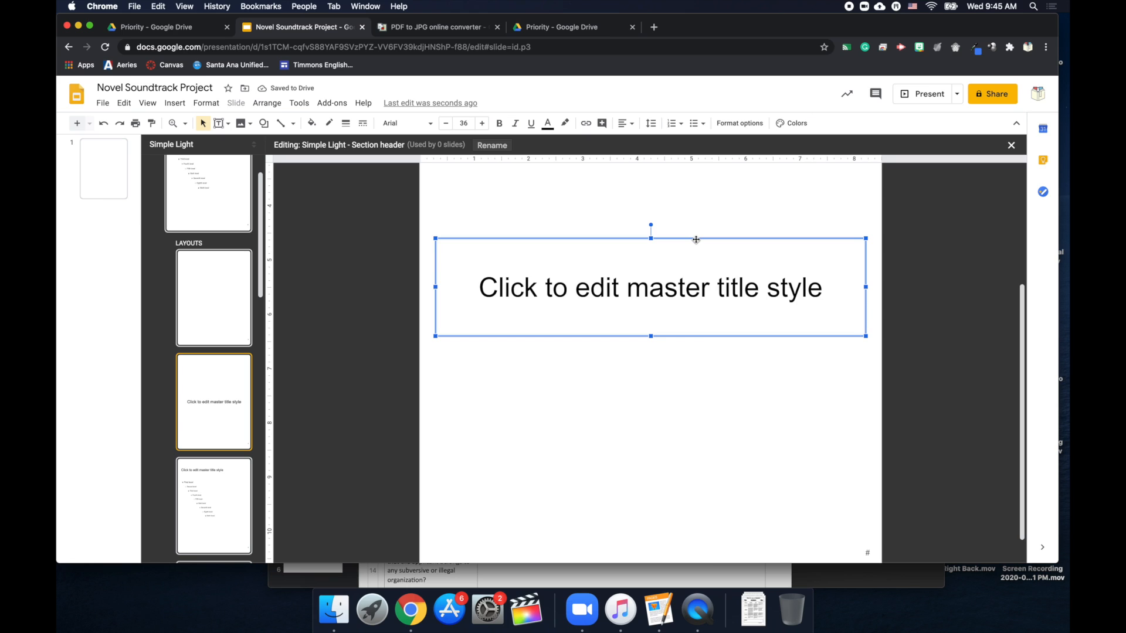
key(Delete)
Remove the body and title placeholders from the master slide.
click(221, 504)
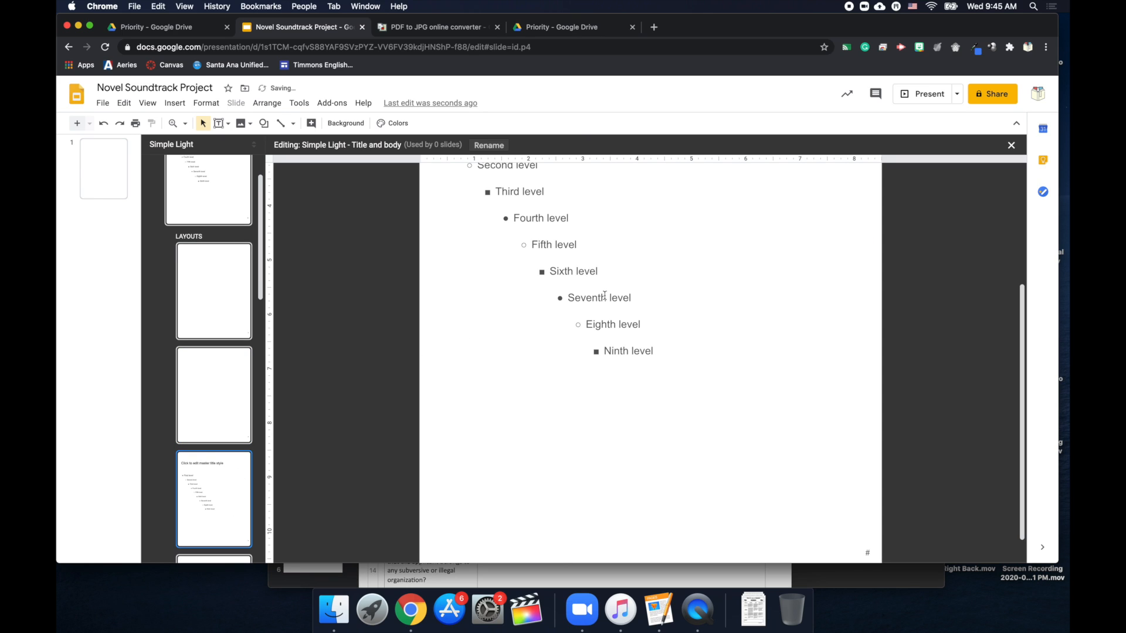
triple_click(609, 276)
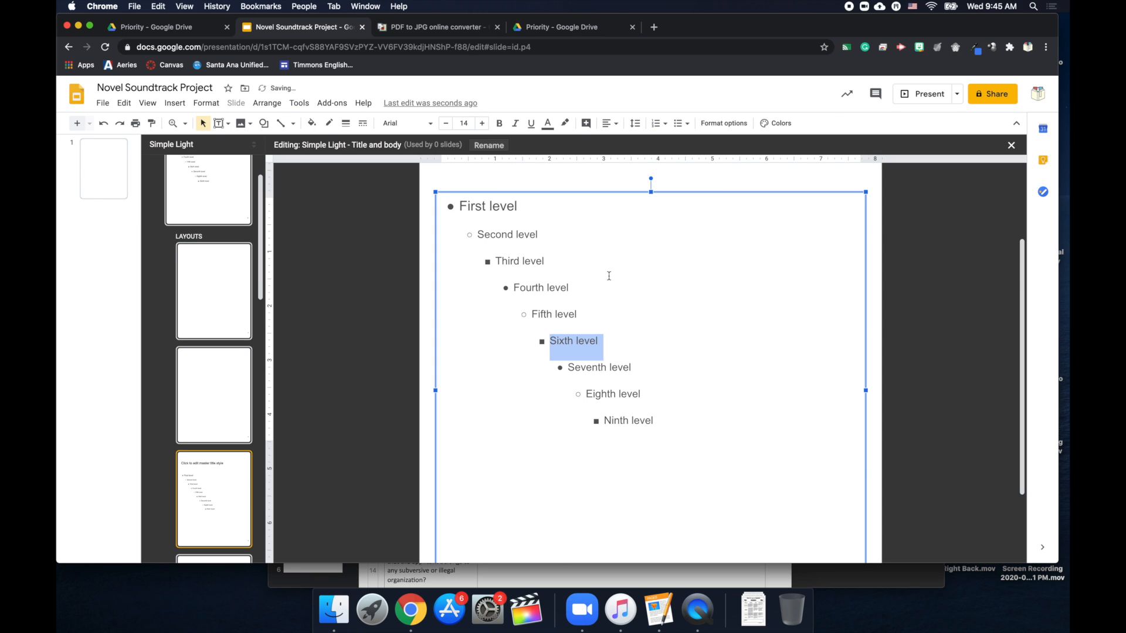
click(609, 191)
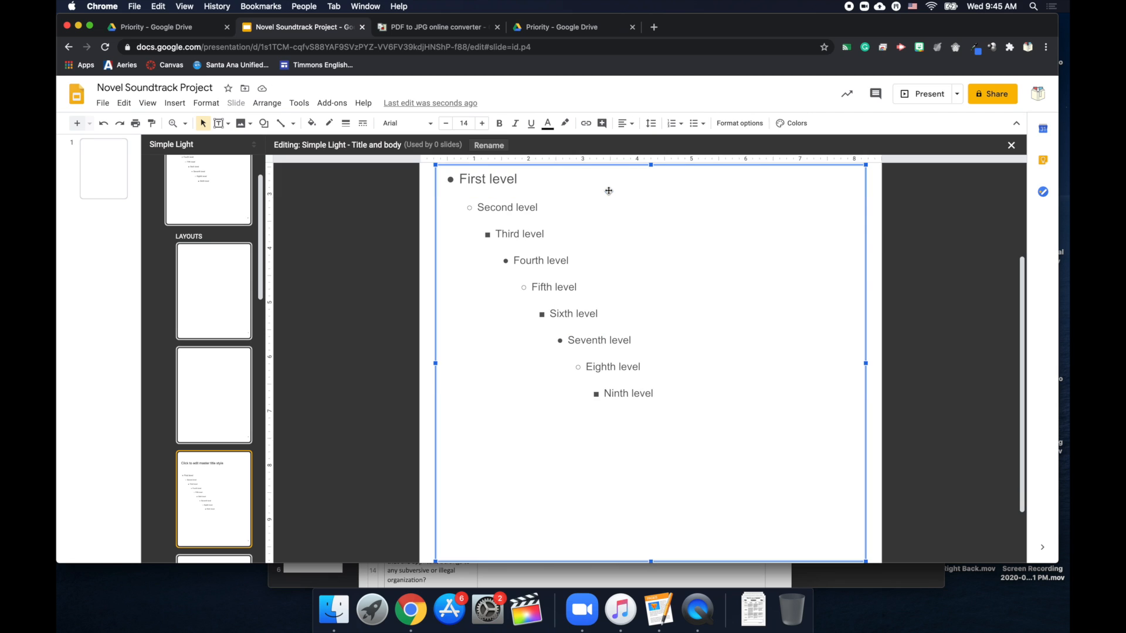
scroll(205, 264, up, 2)
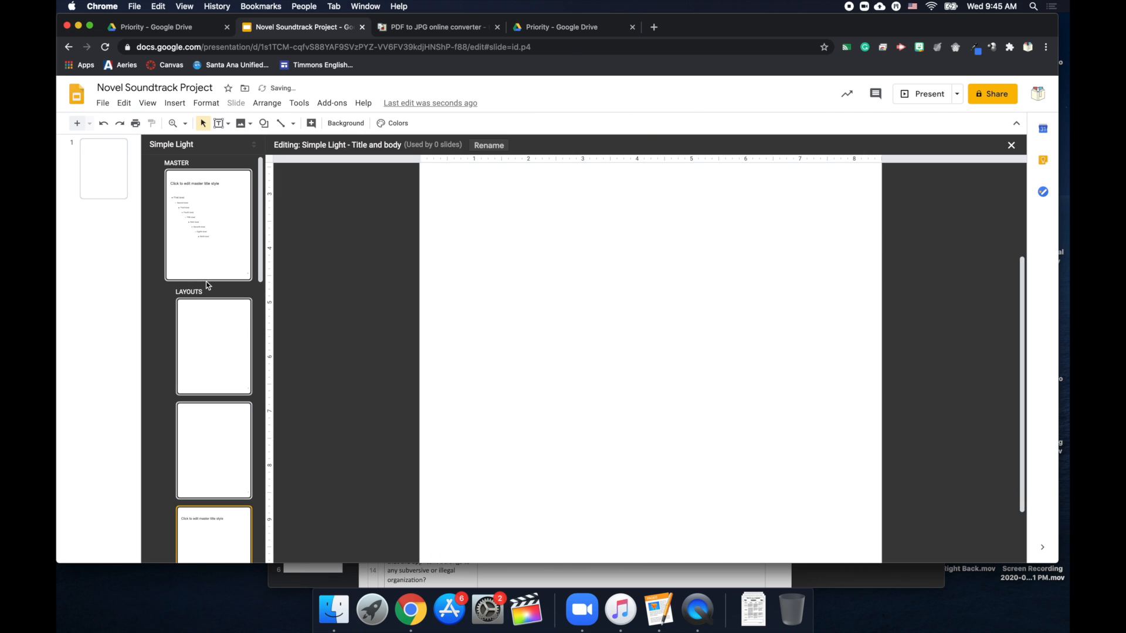
click(207, 241)
triple_click(483, 227)
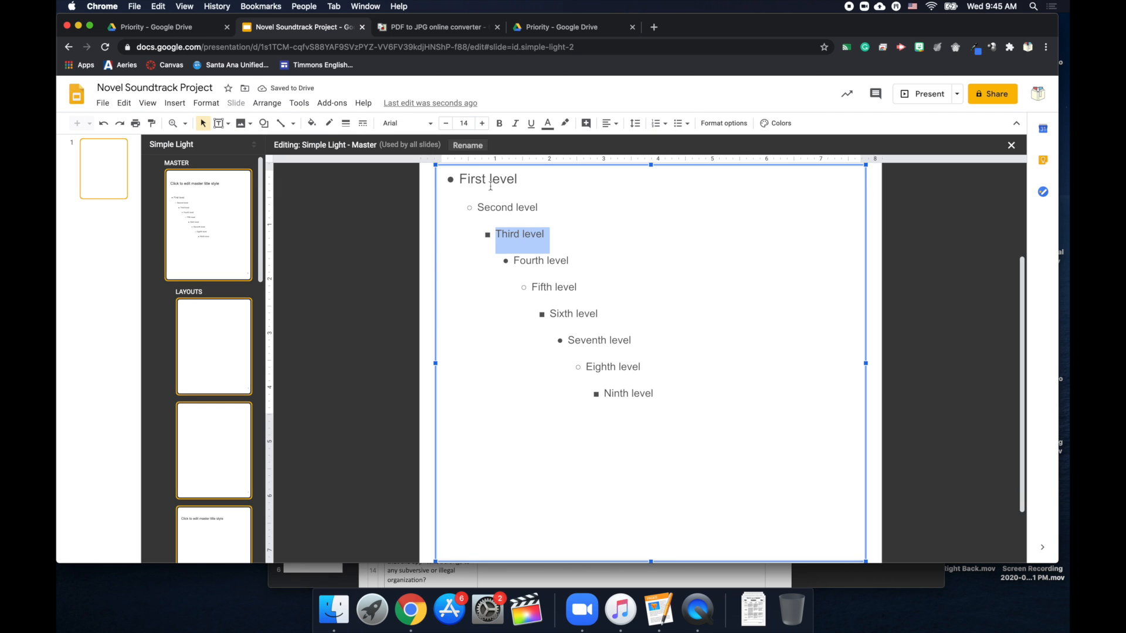
click(502, 166)
key(Delete)
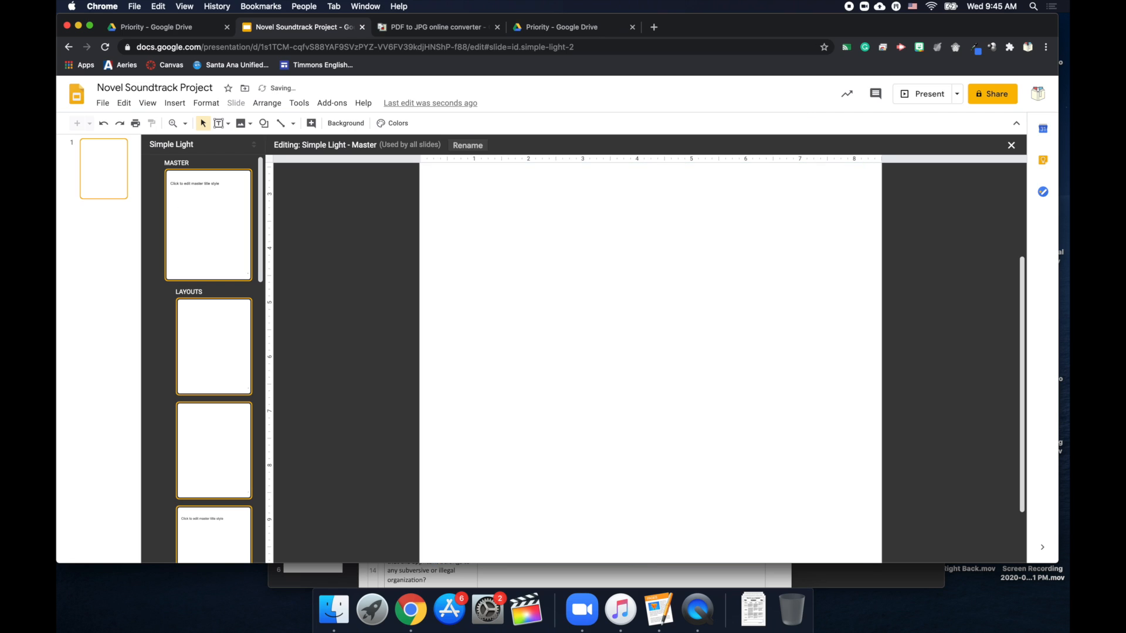
click(515, 229)
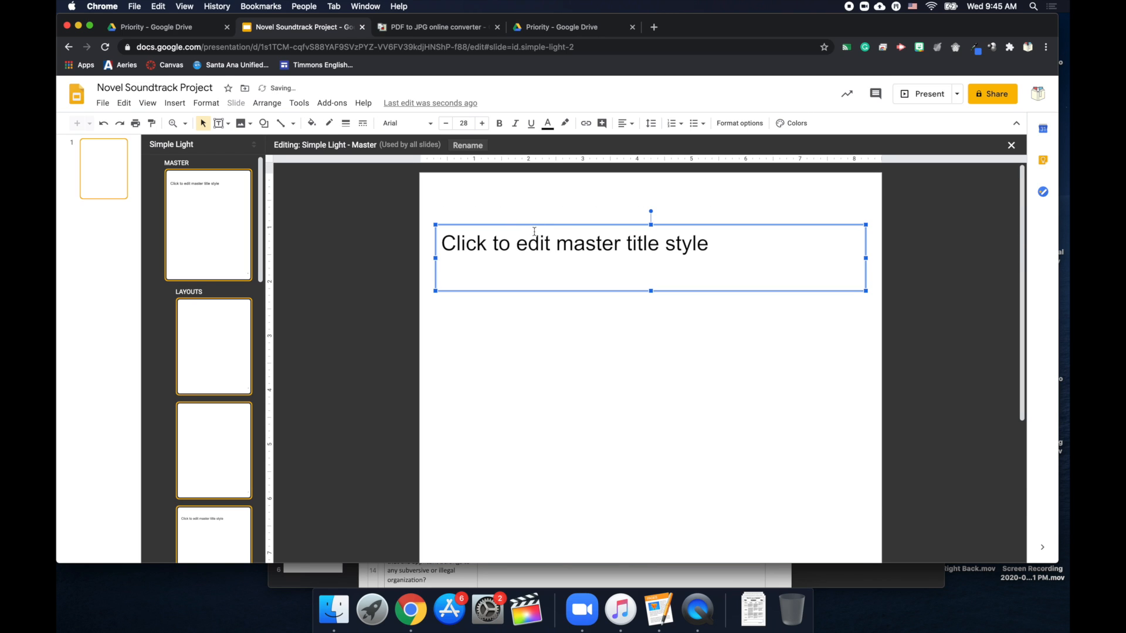
key(Delete)
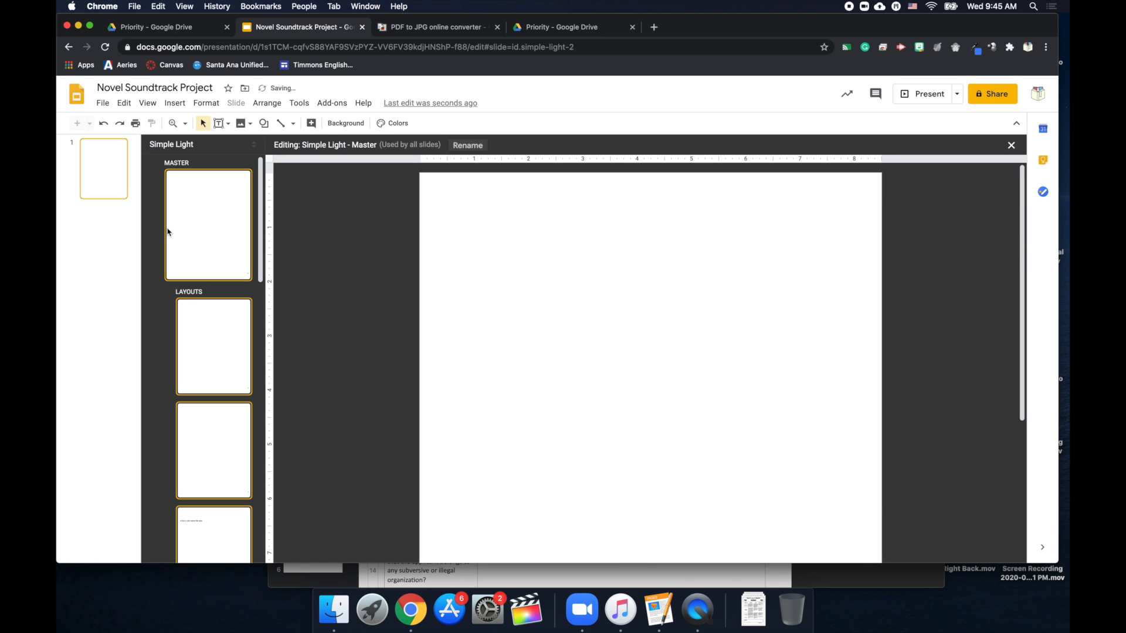
Delete the leftover title placeholder on the Title and body layout.
scroll(211, 352, down, 3)
click(211, 483)
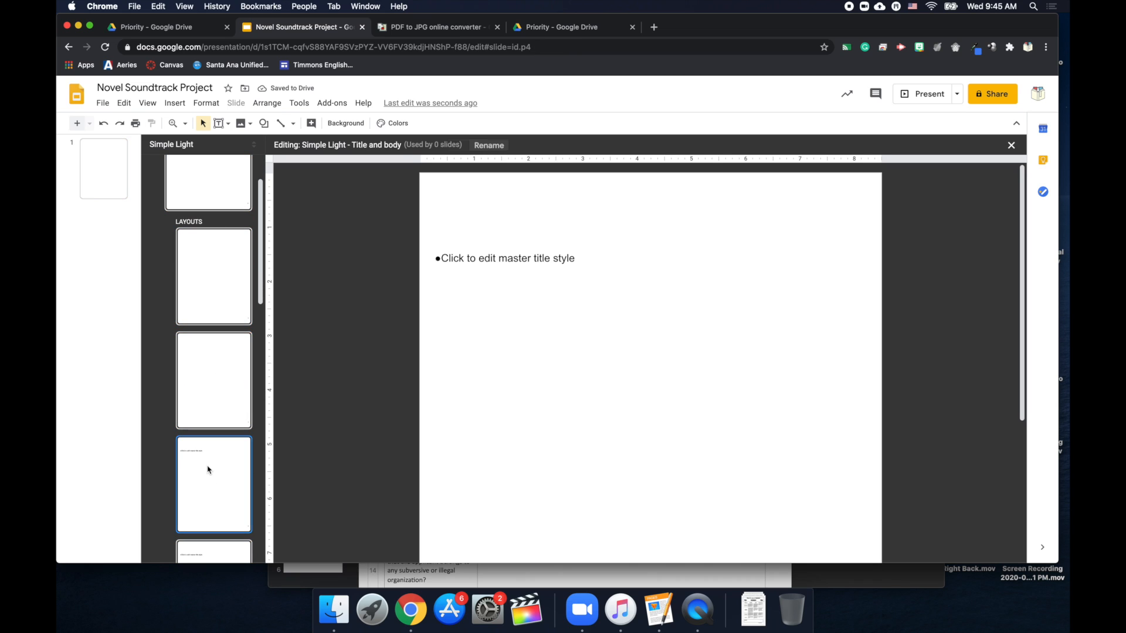
click(534, 250)
key(Delete)
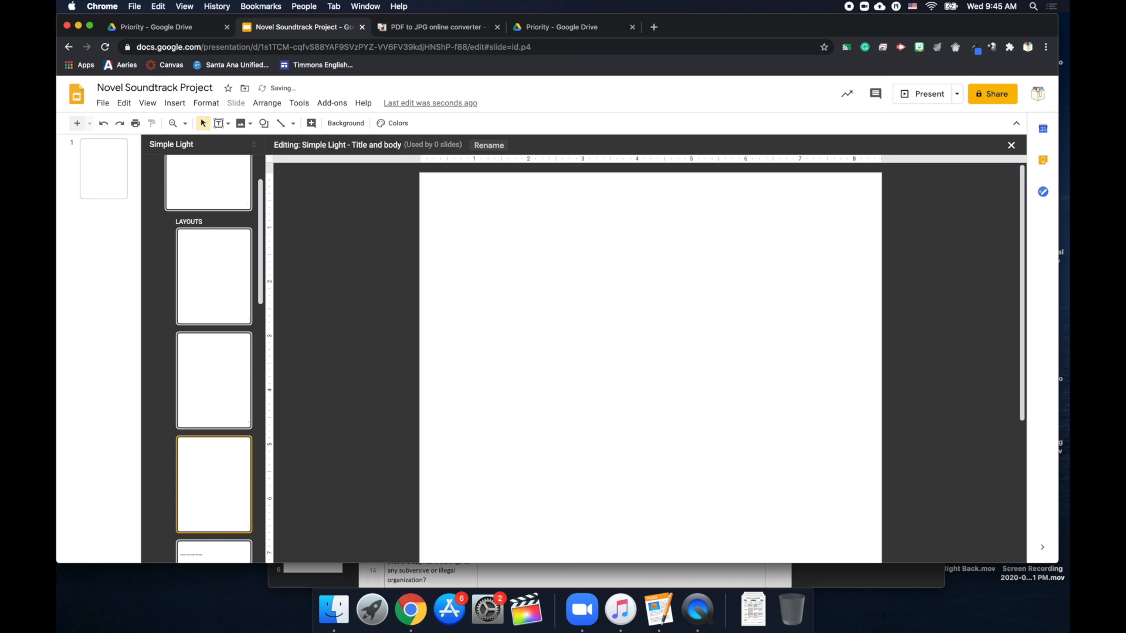
scroll(207, 314, up, 3)
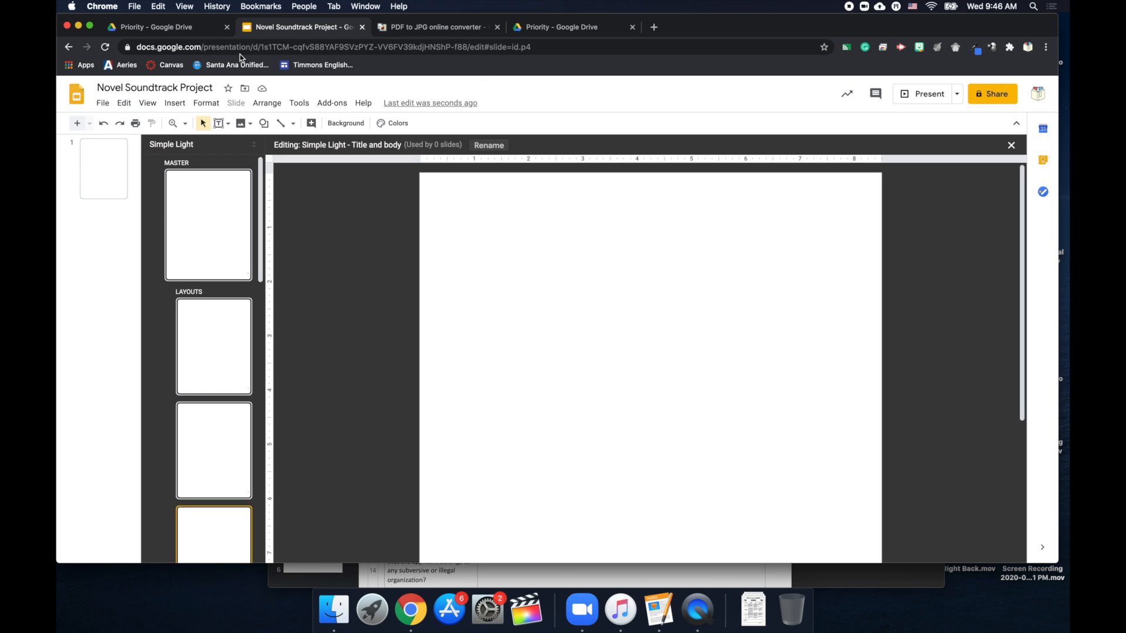
Open a preview of Novel Soundtrack Project.pdf from the Drive Priority page.
click(547, 26)
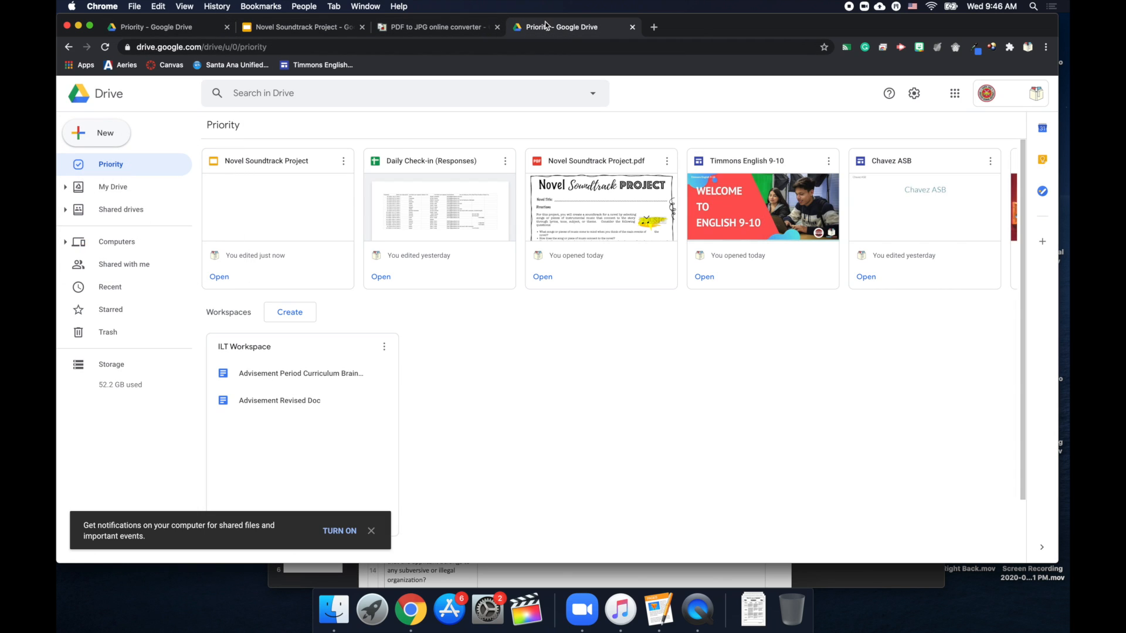
click(140, 29)
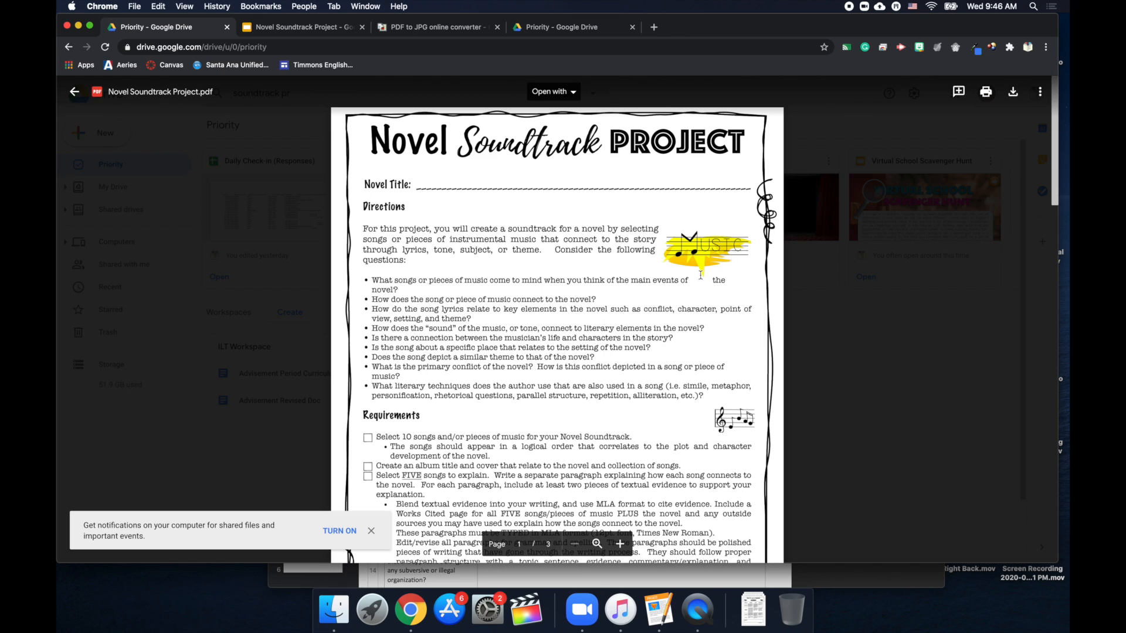
click(577, 31)
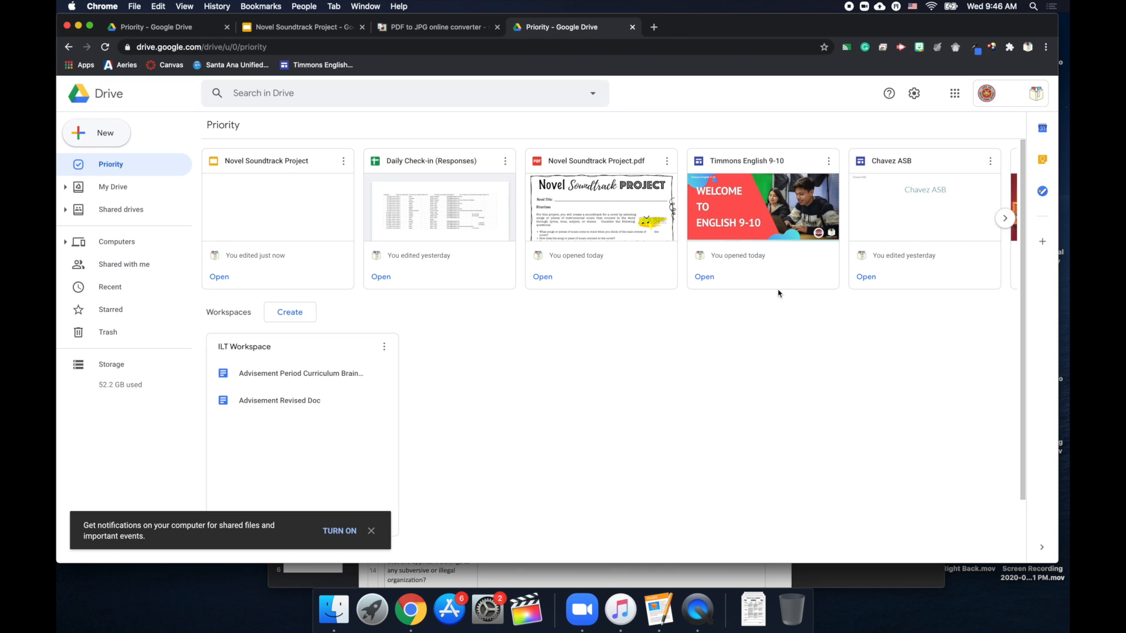
click(595, 167)
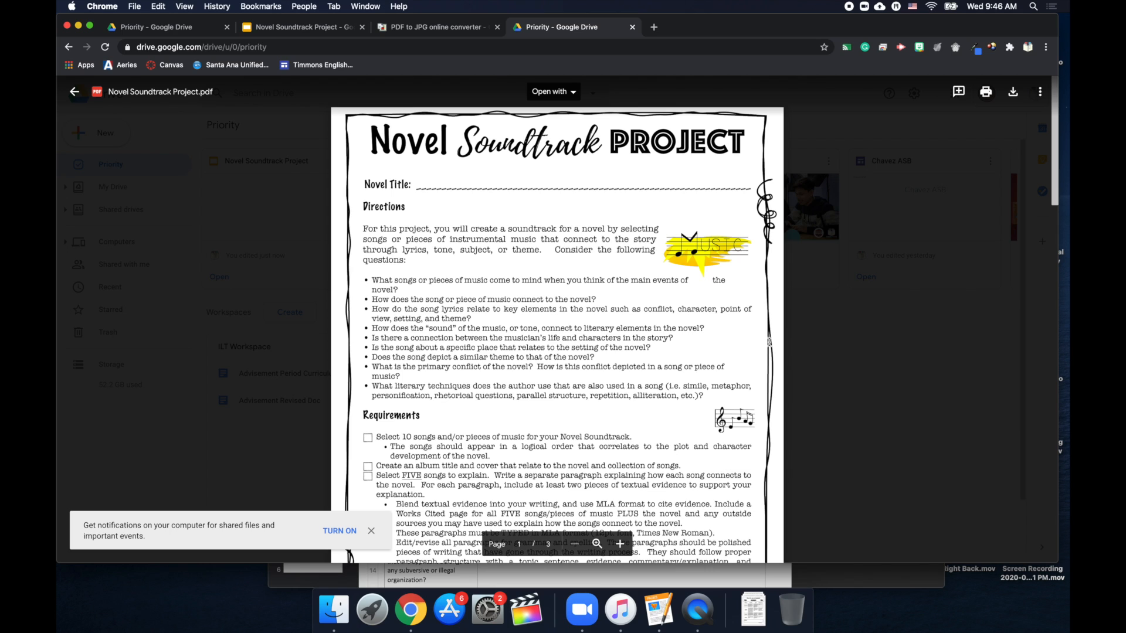
Scroll through the PDF's three pages and download a copy of it.
scroll(769, 342, down, 2)
scroll(769, 342, down, 10)
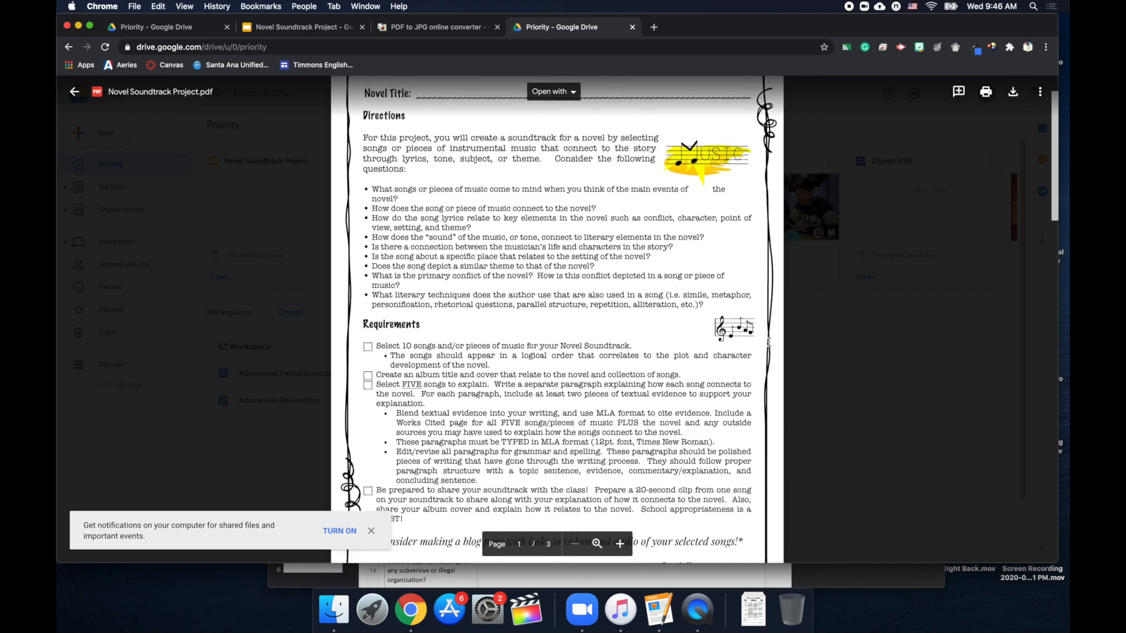
scroll(769, 342, down, 15)
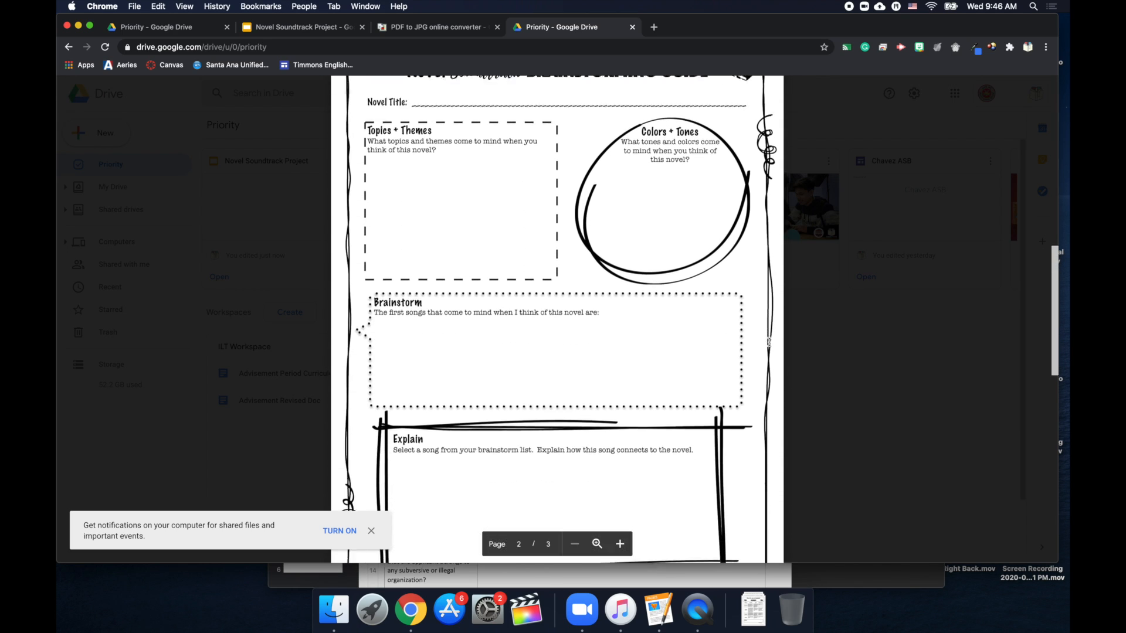
scroll(769, 342, down, 10)
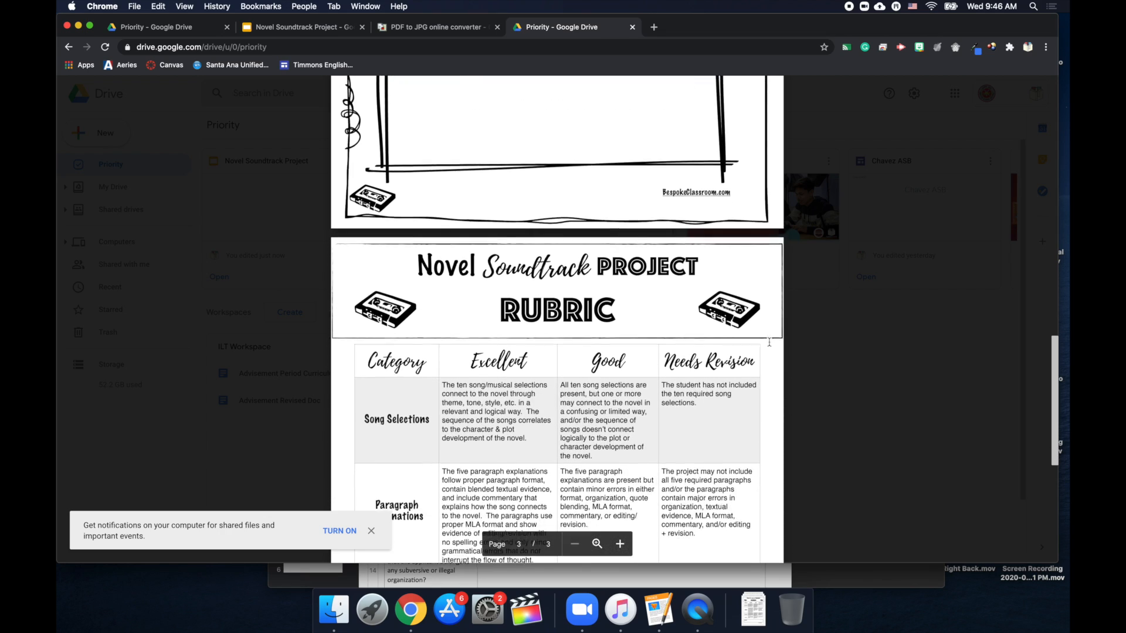
scroll(769, 342, down, 5)
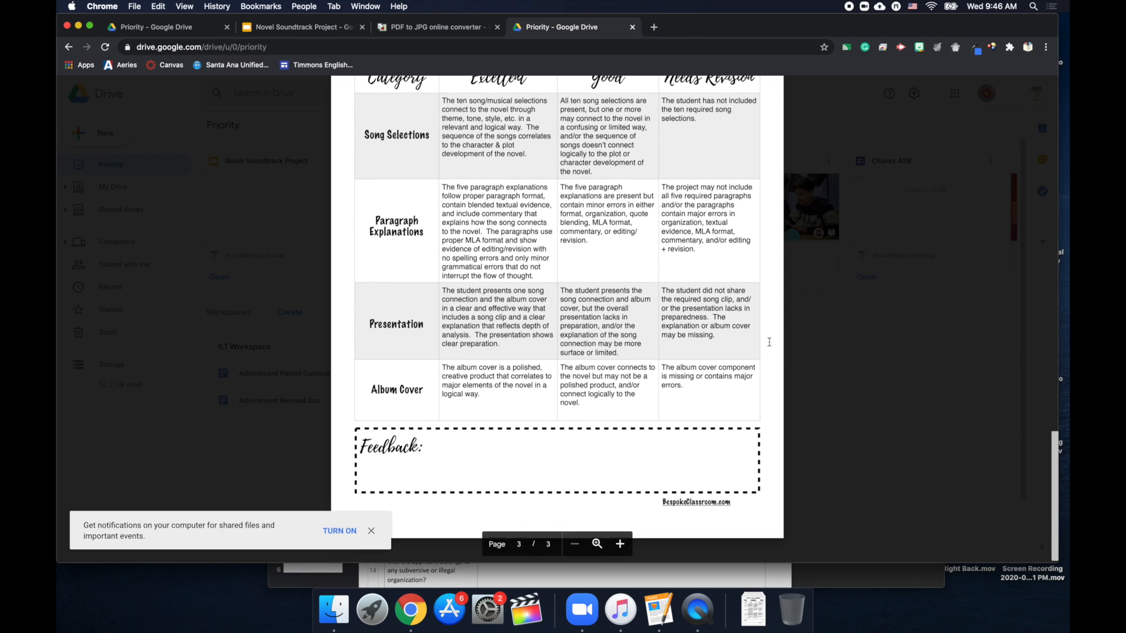
scroll(769, 342, up, 16)
scroll(769, 342, up, 20)
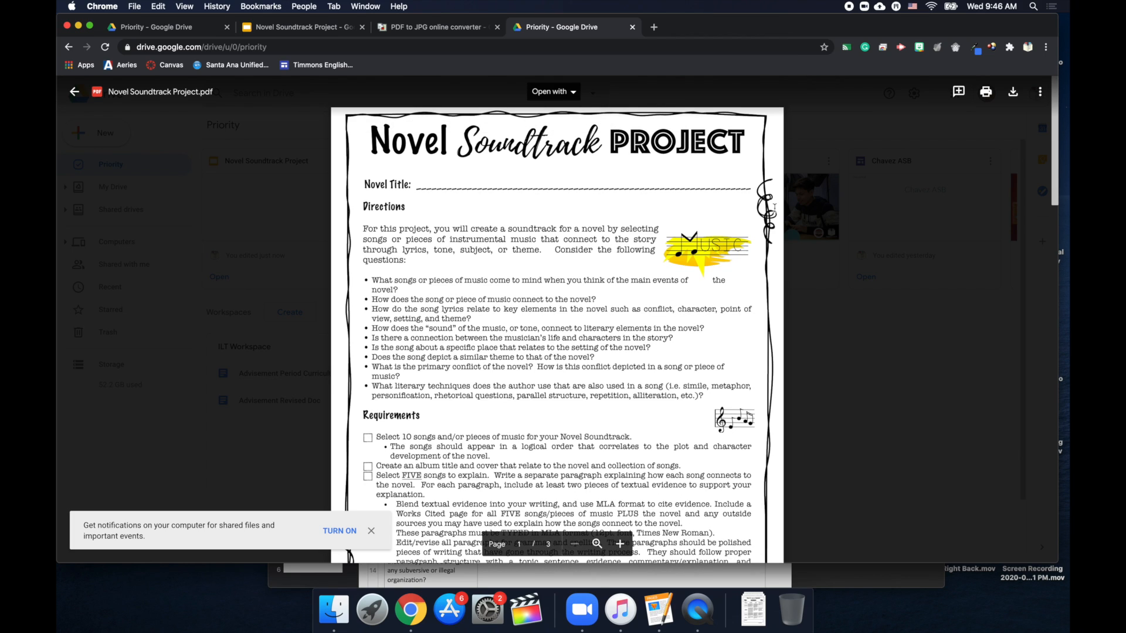
click(1016, 95)
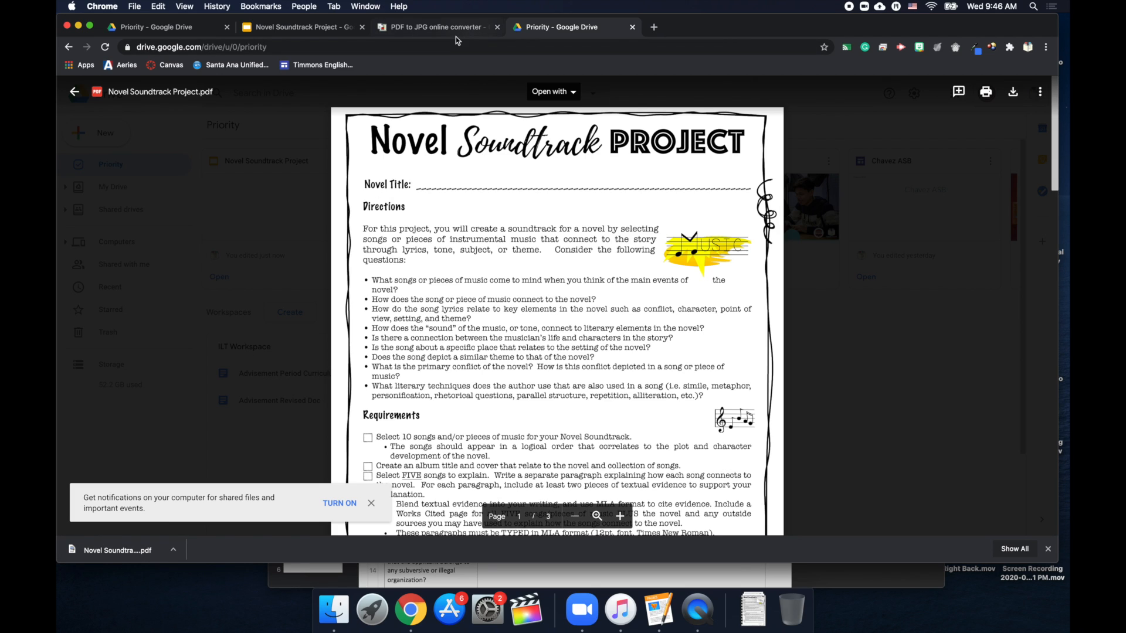
click(438, 26)
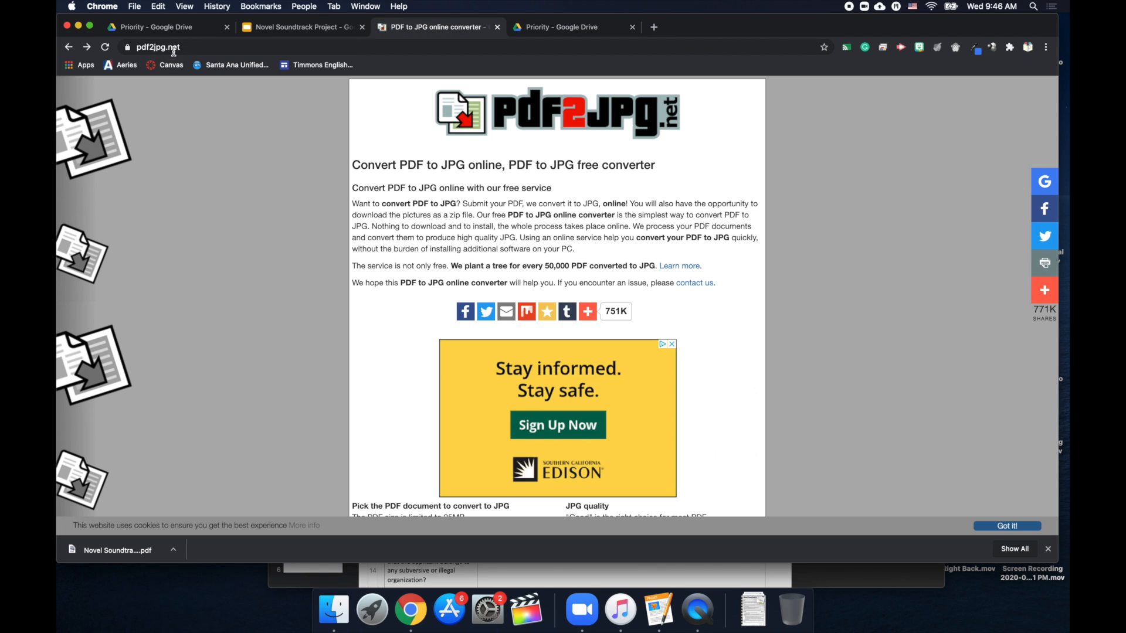
Upload Novel Soundtrack Project (1).pdf to pdf2jpg.net and convert it to JPG.
drag(183, 47, 138, 45)
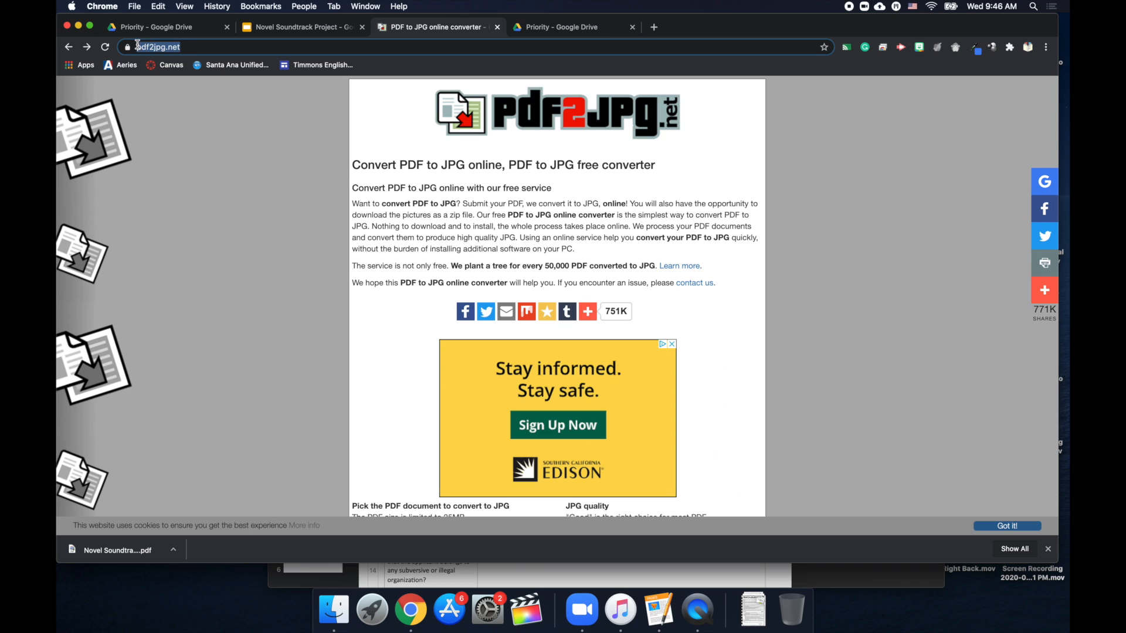
click(204, 110)
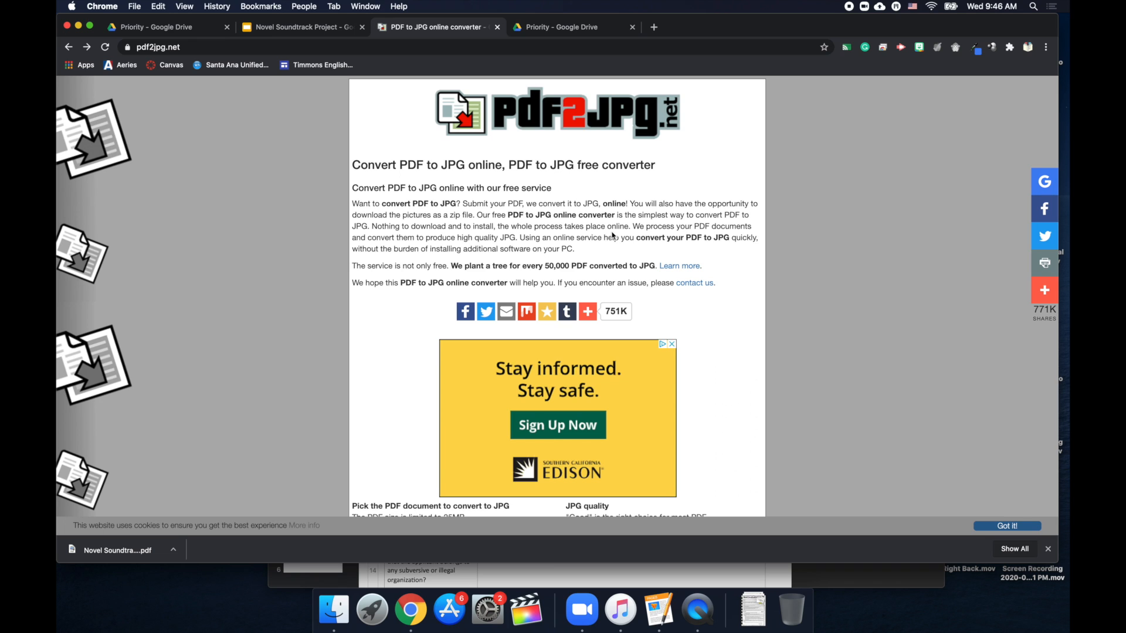
scroll(612, 235, down, 5)
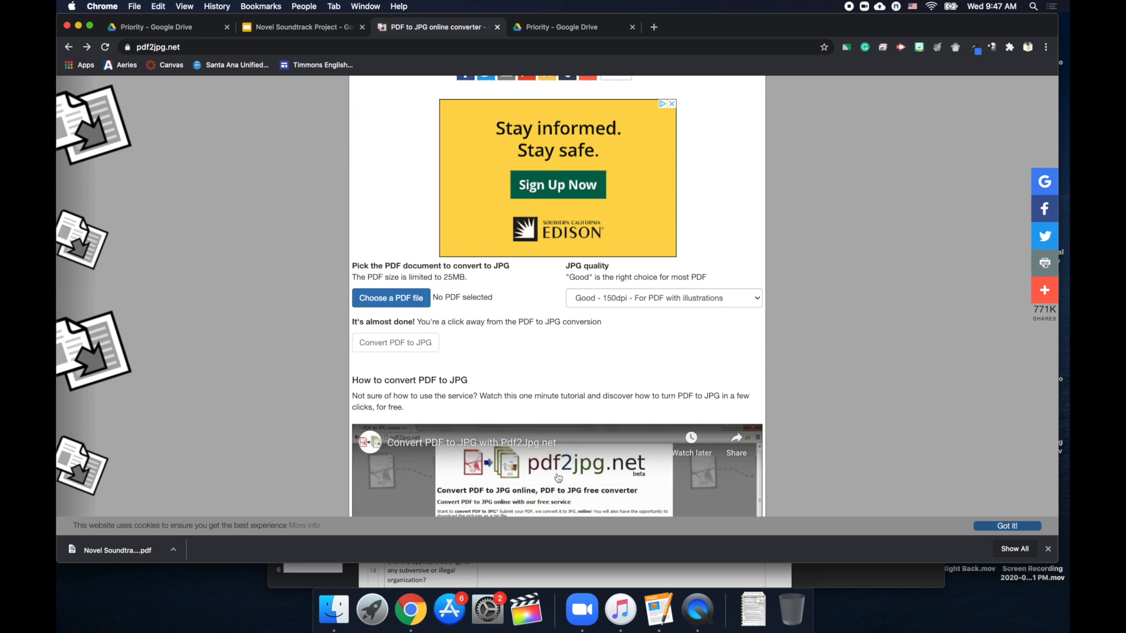
scroll(448, 318, down, 10)
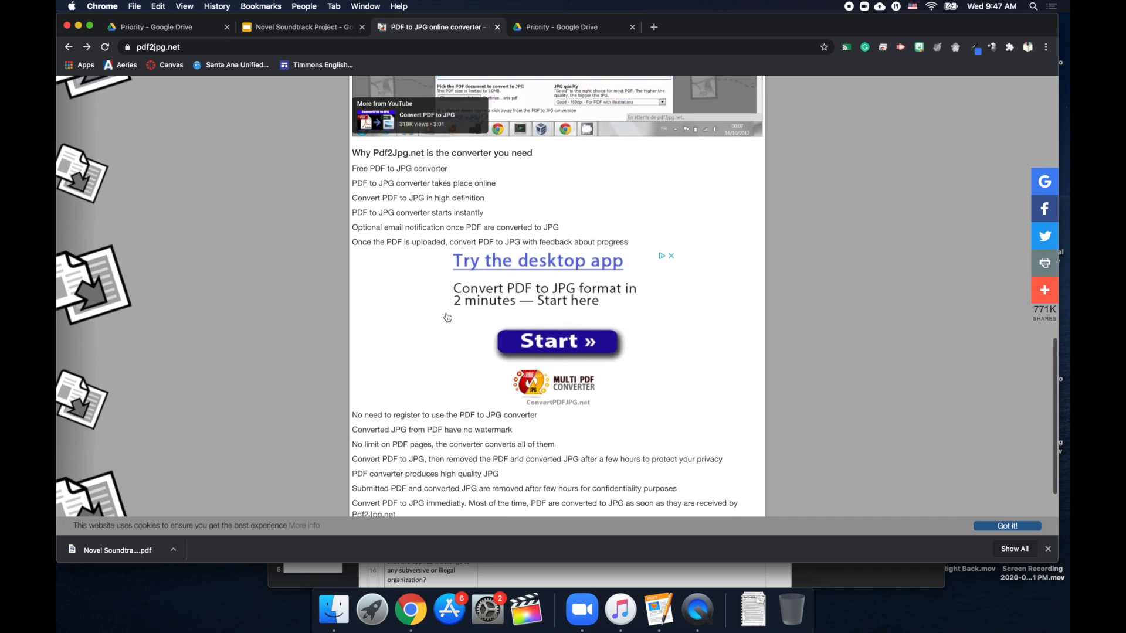
scroll(447, 317, up, 12)
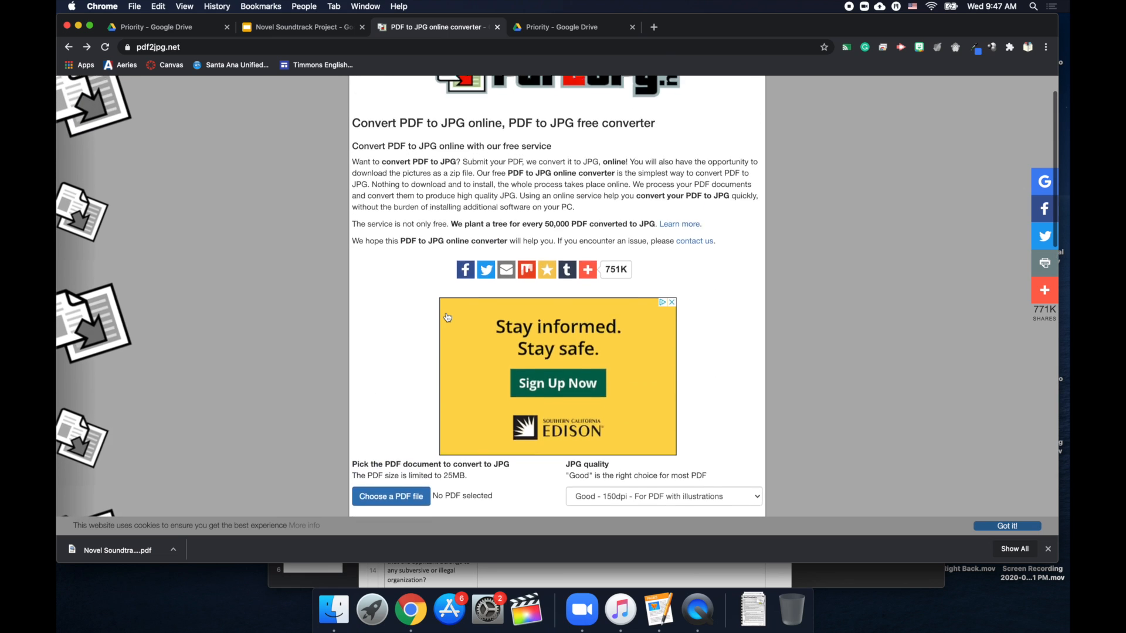
scroll(447, 317, down, 3)
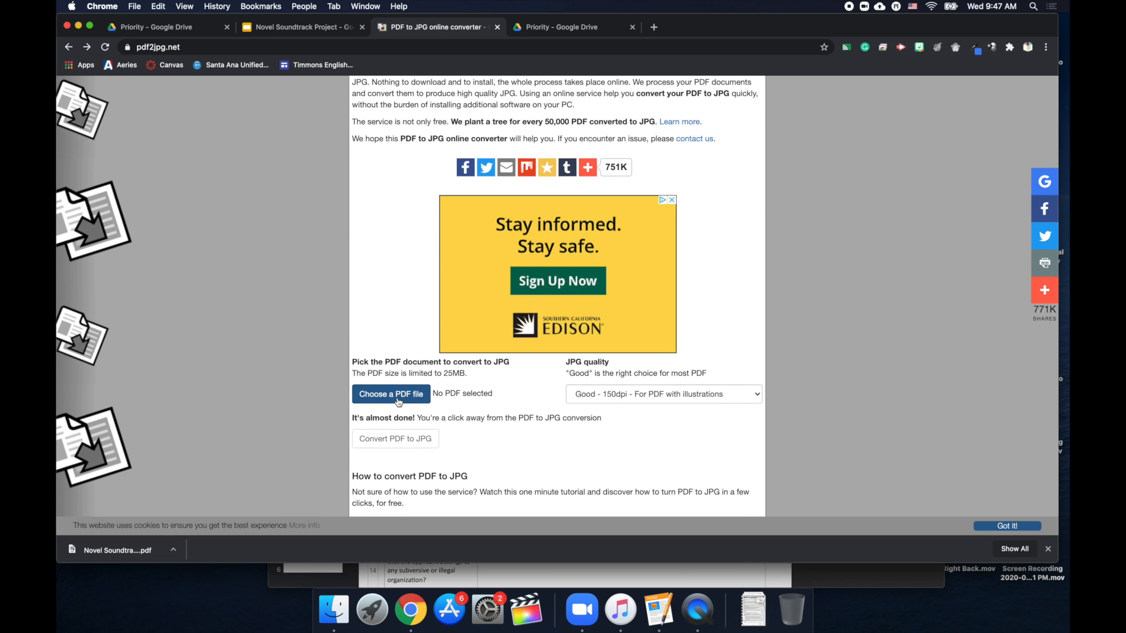
click(398, 401)
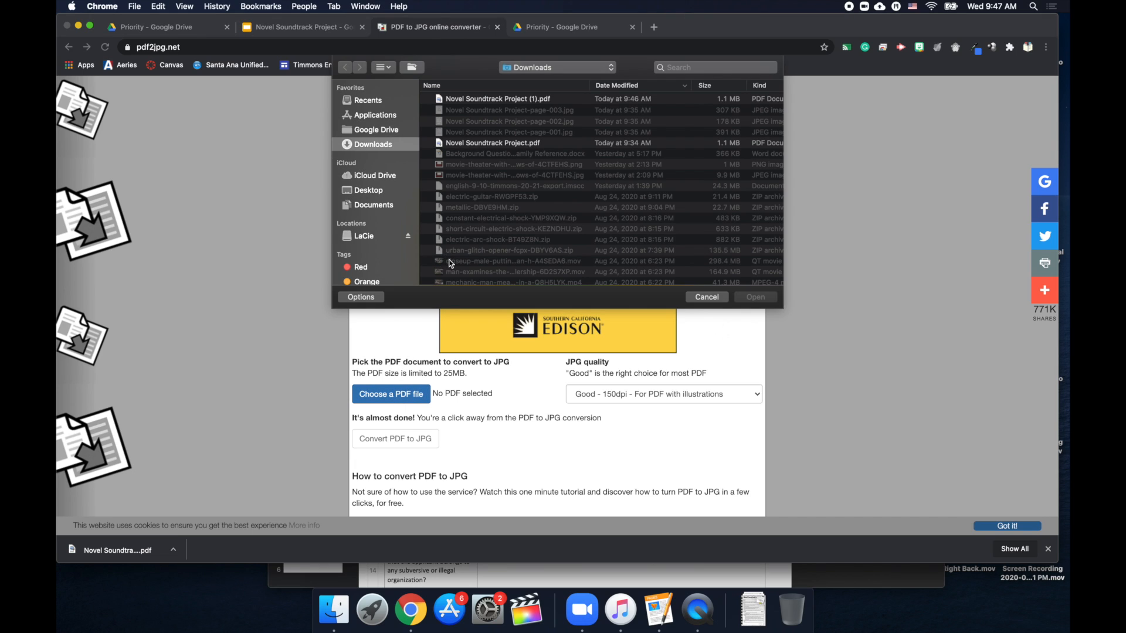
click(505, 101)
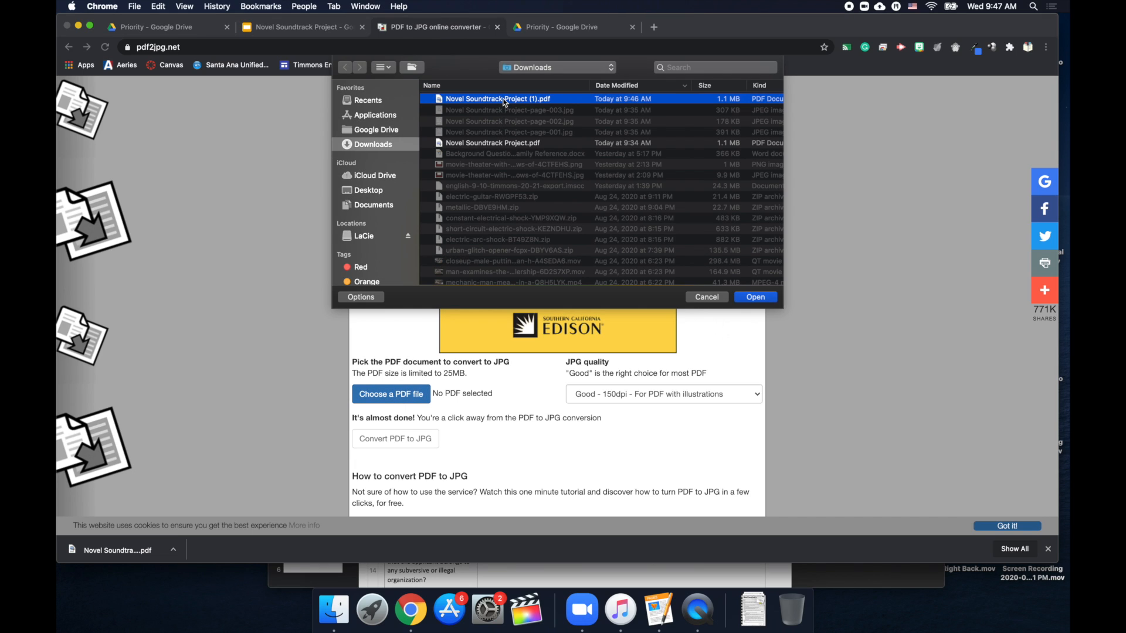
click(756, 298)
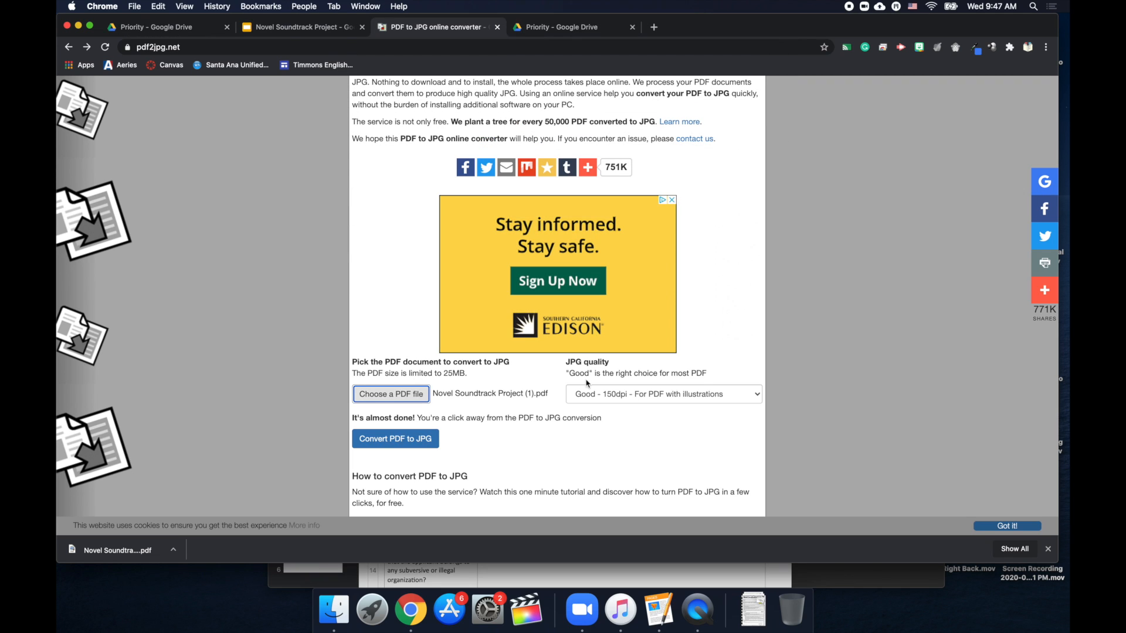
scroll(520, 403, down, 2)
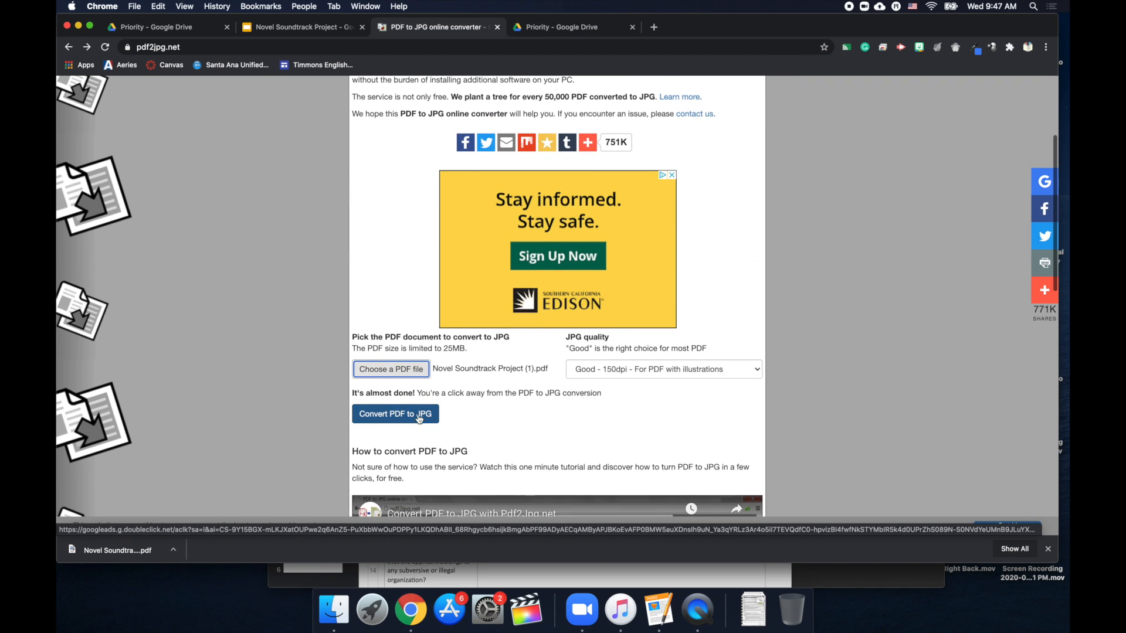
click(408, 417)
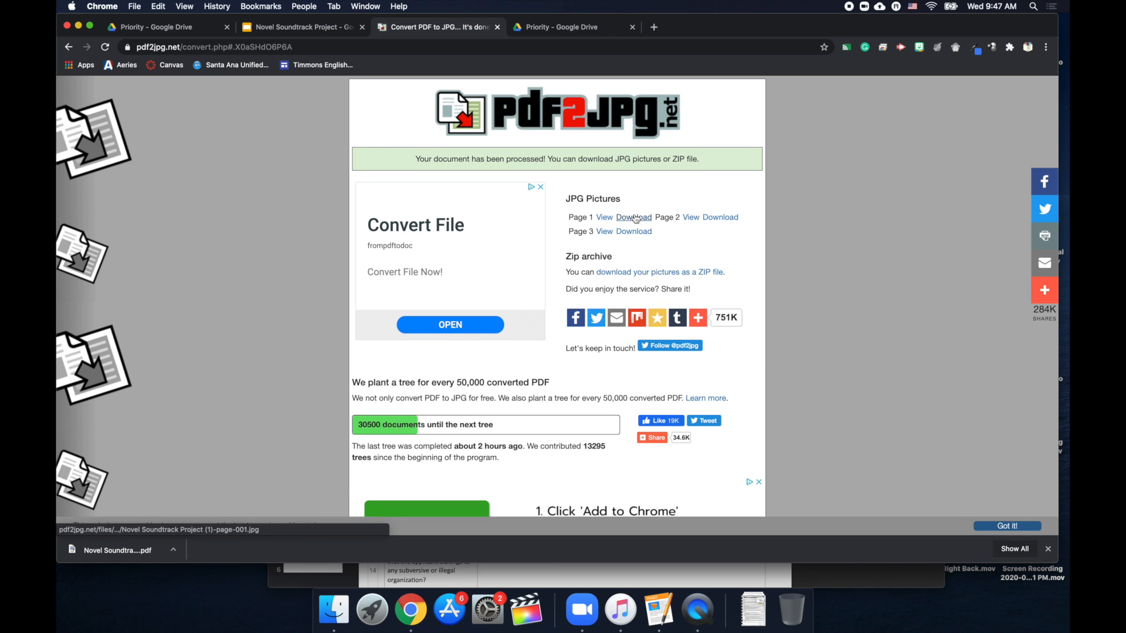
Download the page 1 and page 2 JPGs, then return to the Slides deck.
click(713, 218)
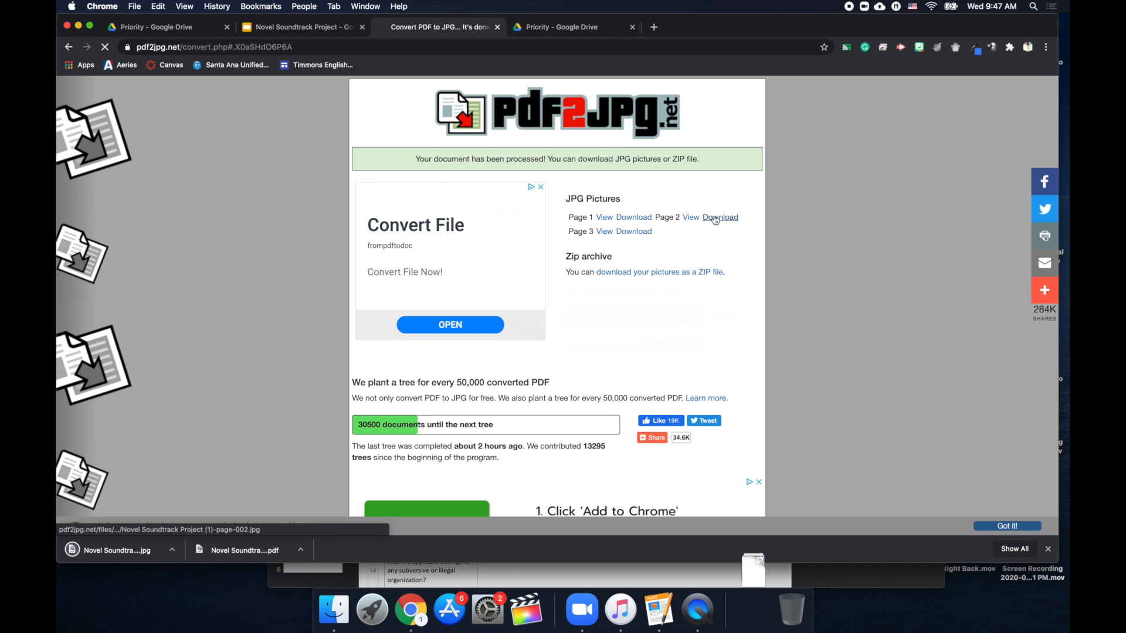
click(641, 233)
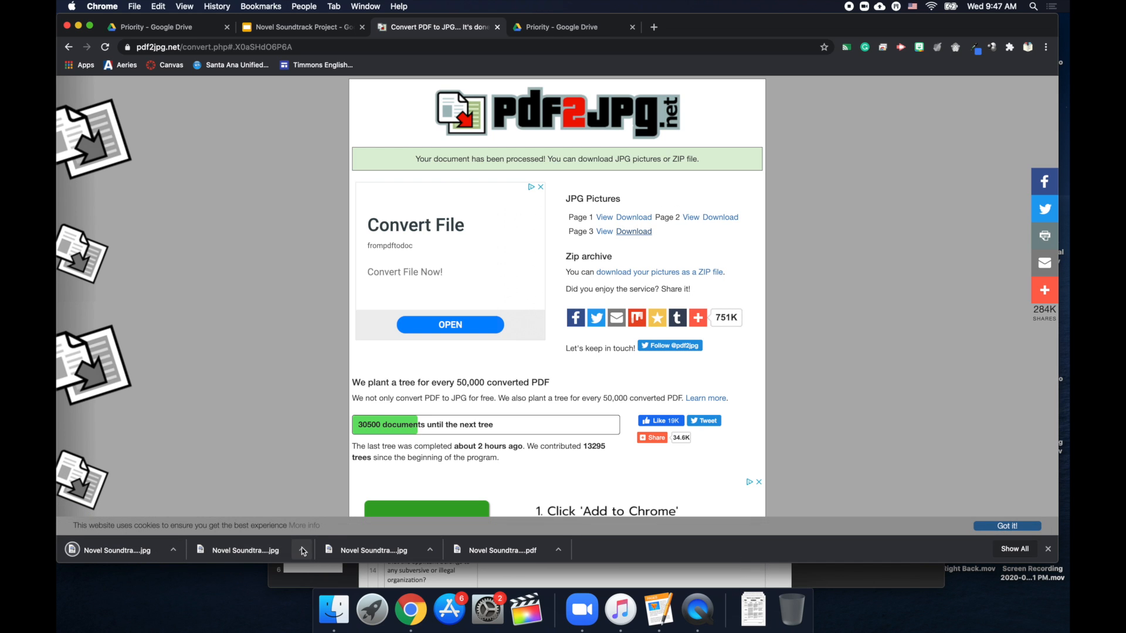
click(300, 32)
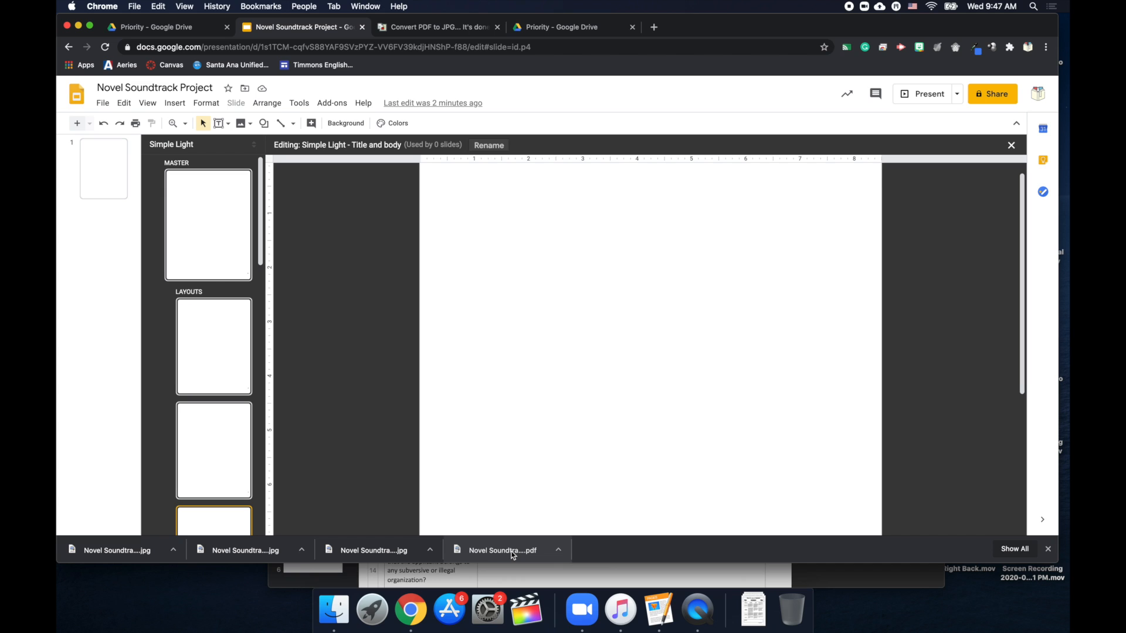
Place the page 1 project overview image onto the Title slide layout.
drag(509, 551, 229, 344)
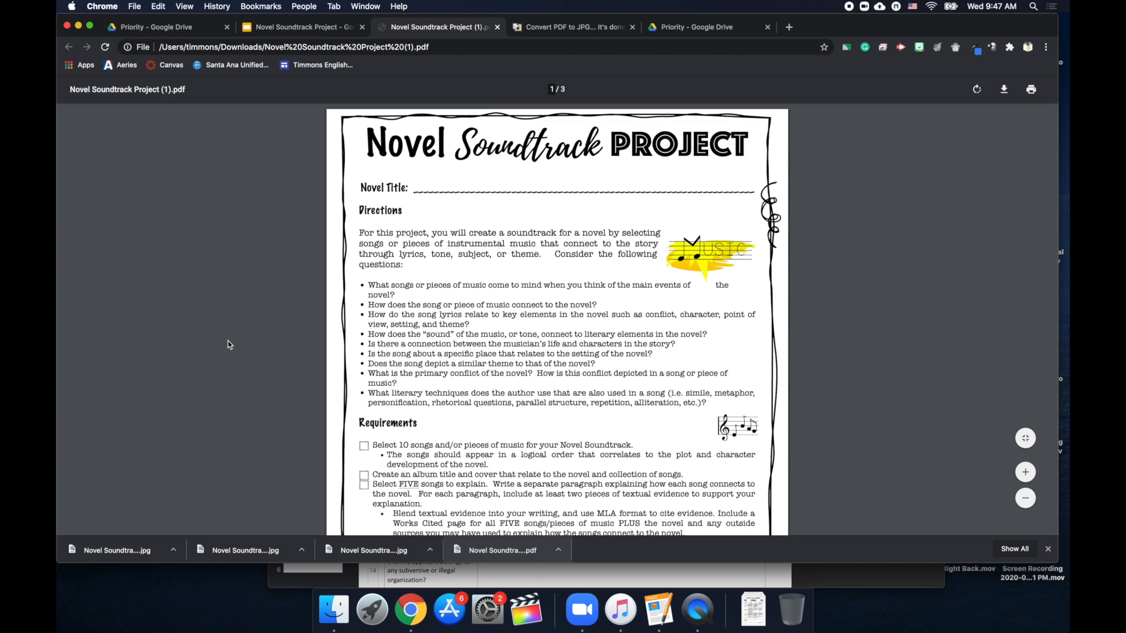
click(314, 31)
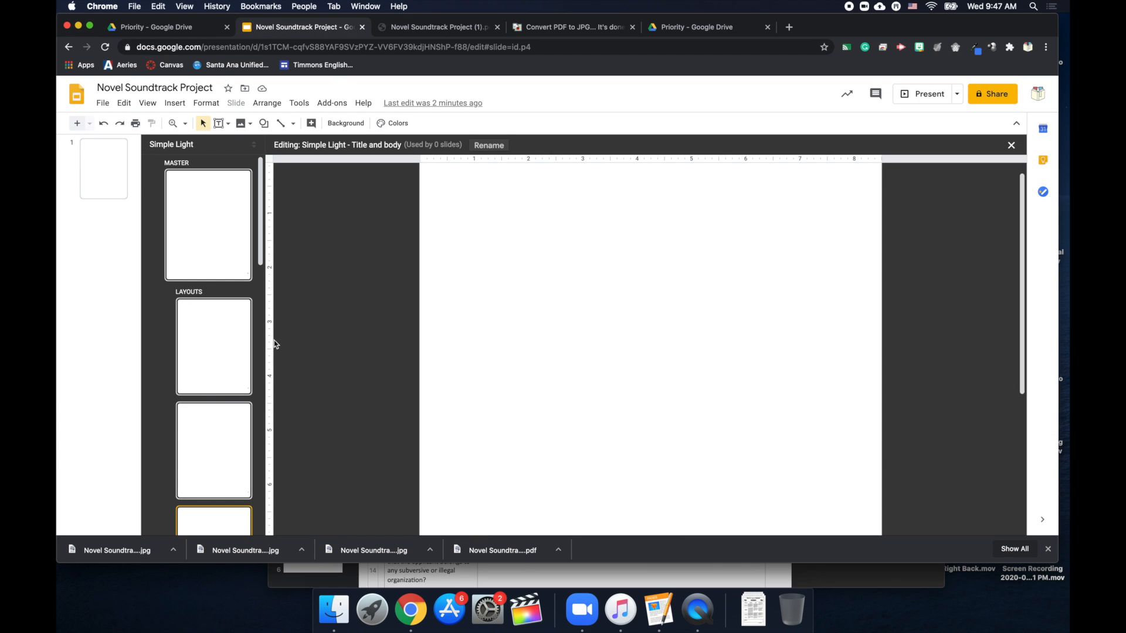
click(223, 324)
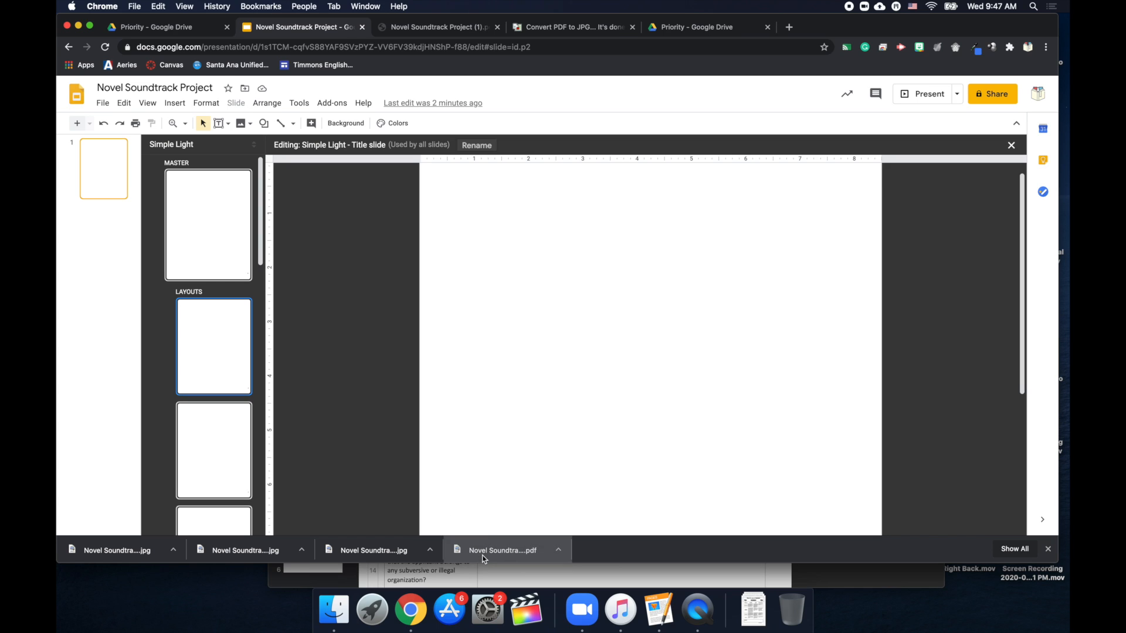
drag(473, 550, 486, 529)
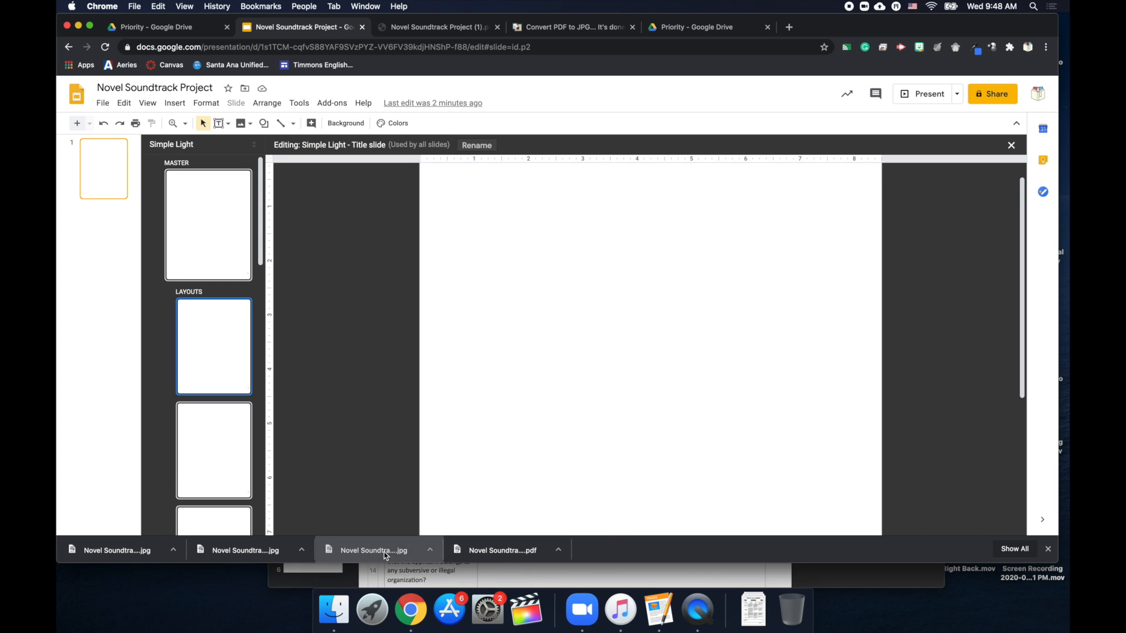
drag(385, 556, 573, 271)
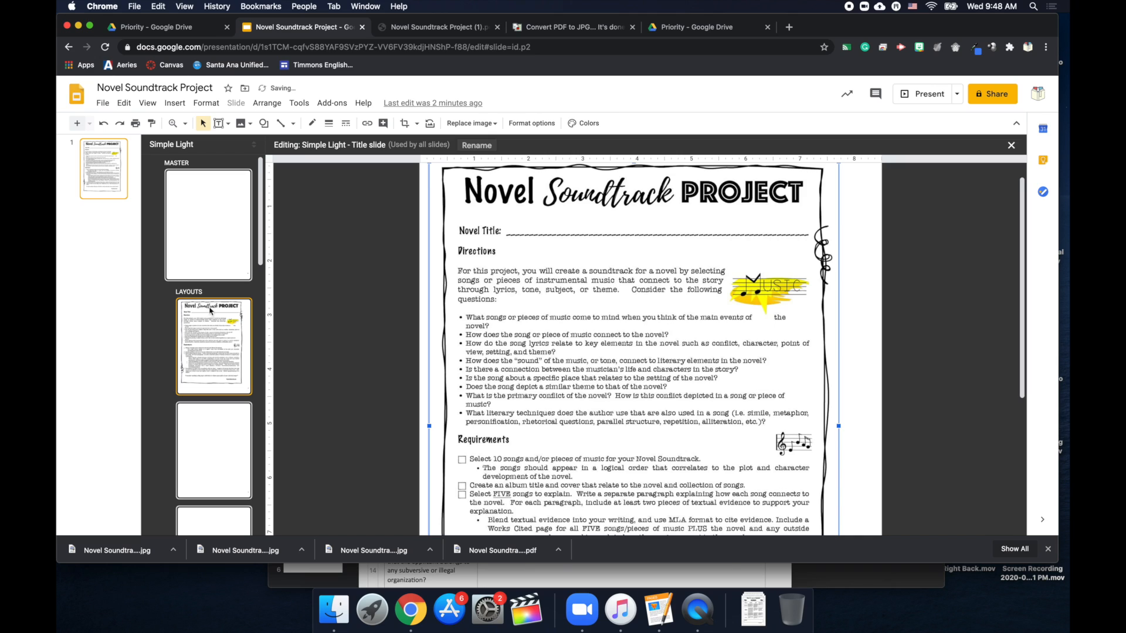
Place the Brainstorming Guide image on Section header and the Rubric image on Title and body.
click(214, 447)
scroll(214, 448, down, 1)
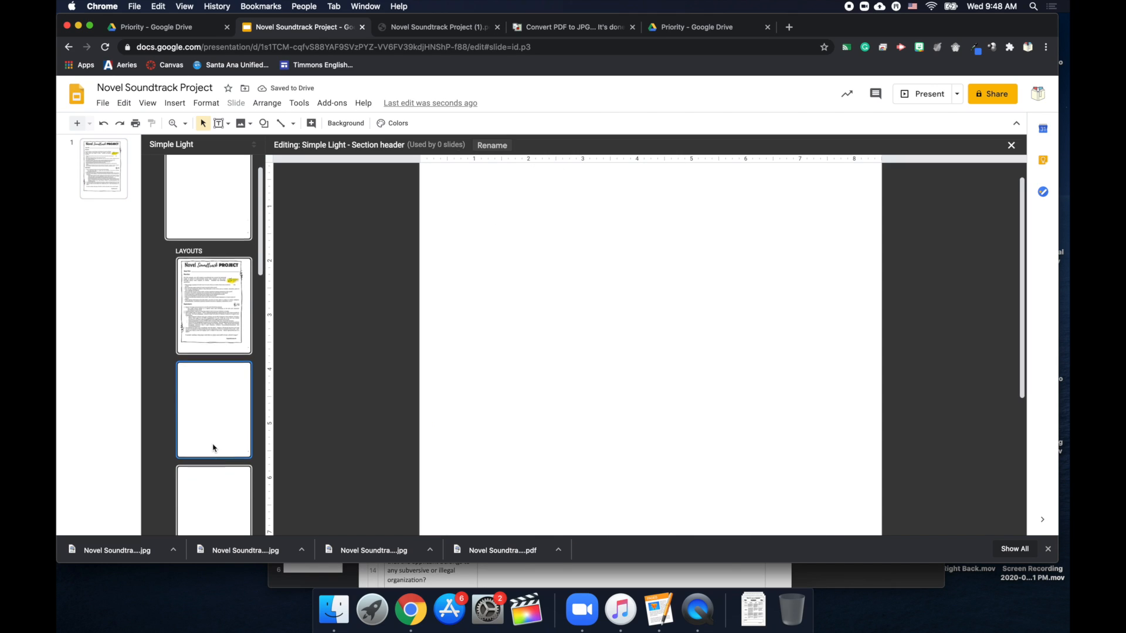
scroll(214, 447, down, 2)
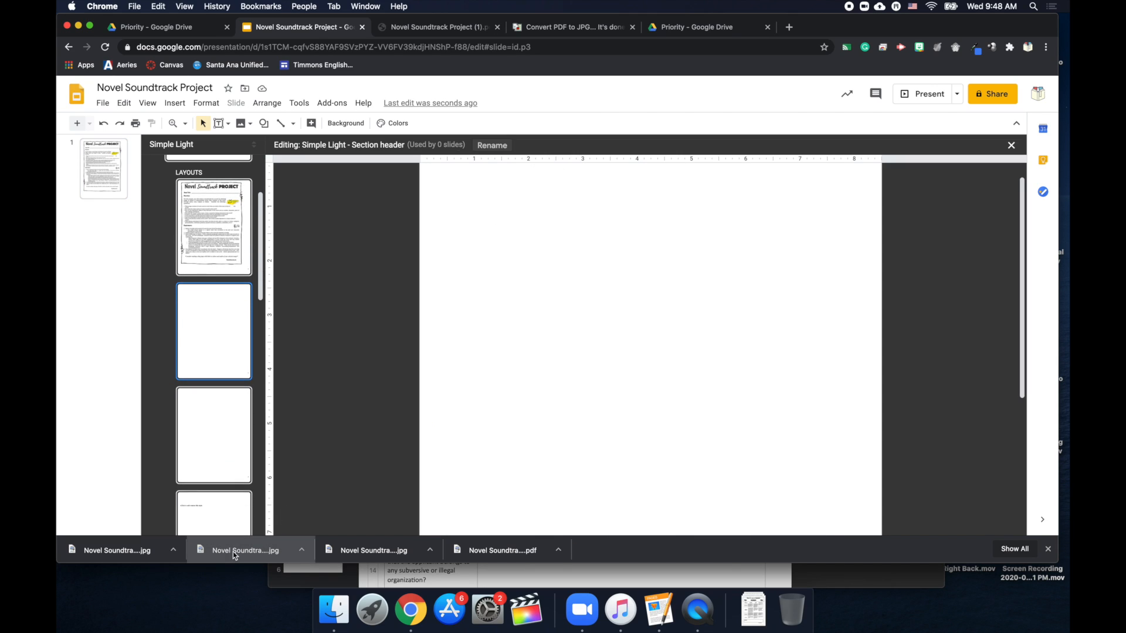
drag(235, 554, 482, 371)
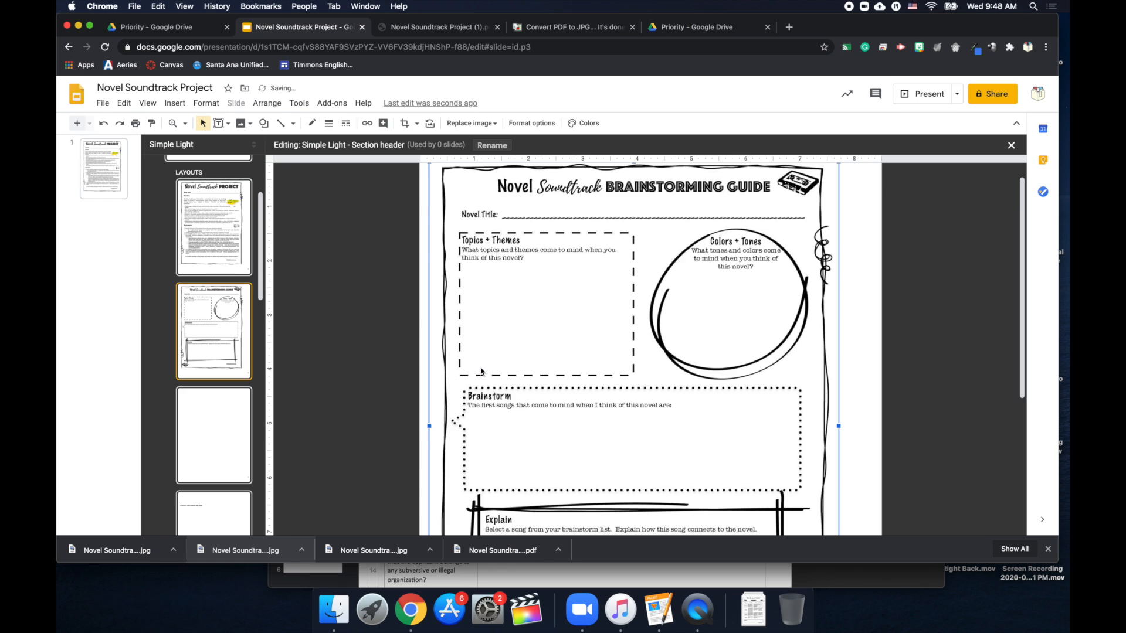
click(196, 433)
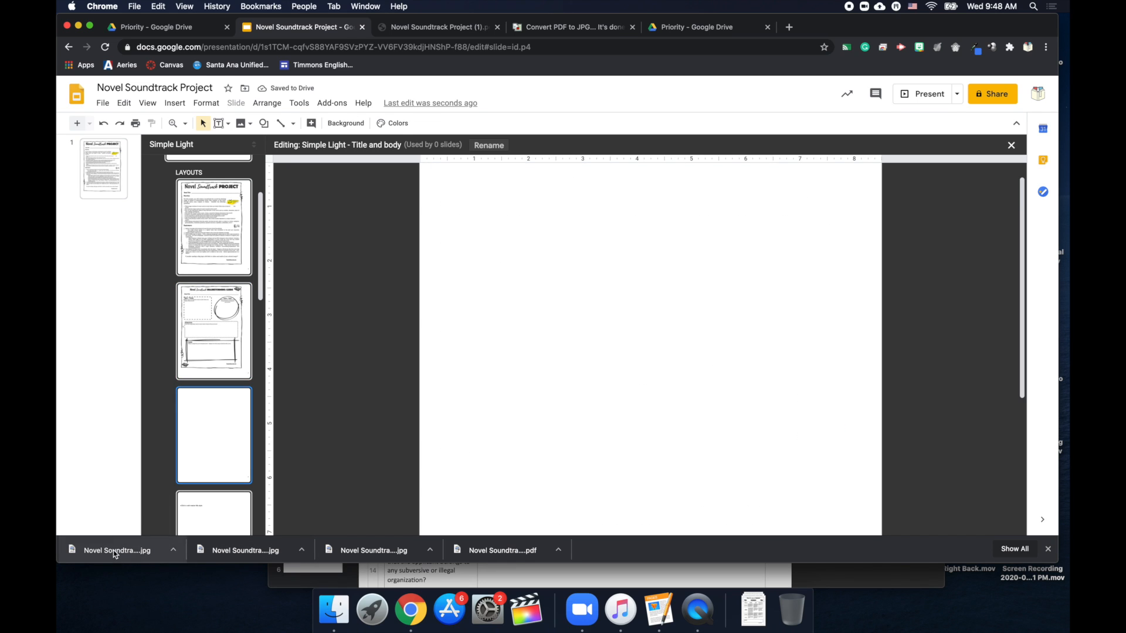
drag(126, 550, 535, 360)
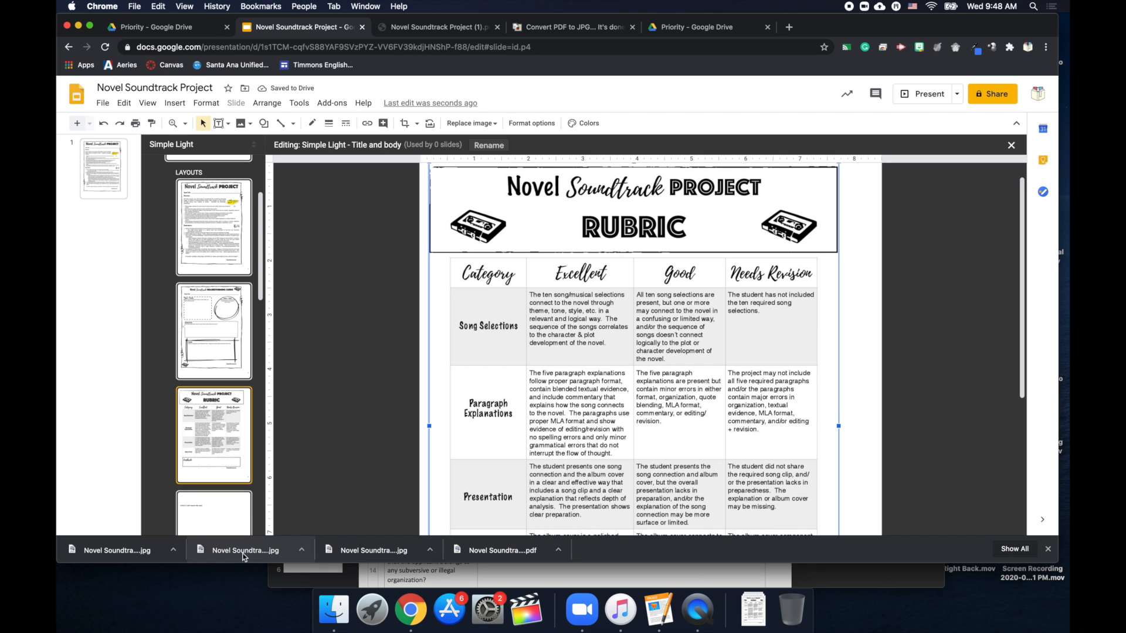
click(175, 103)
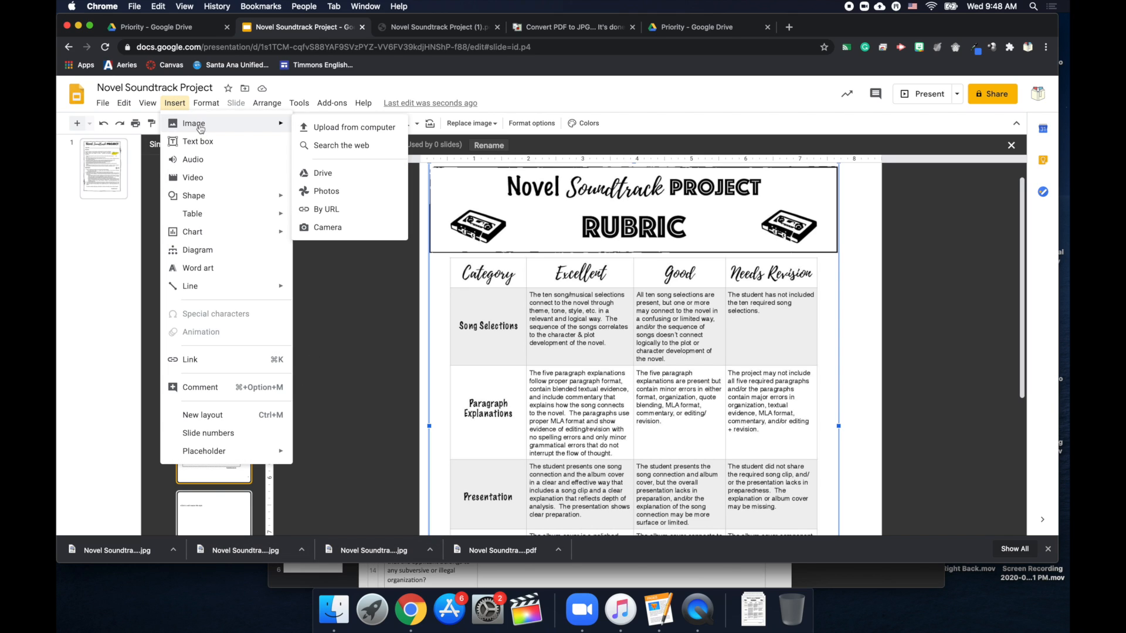
mouse_move(259, 121)
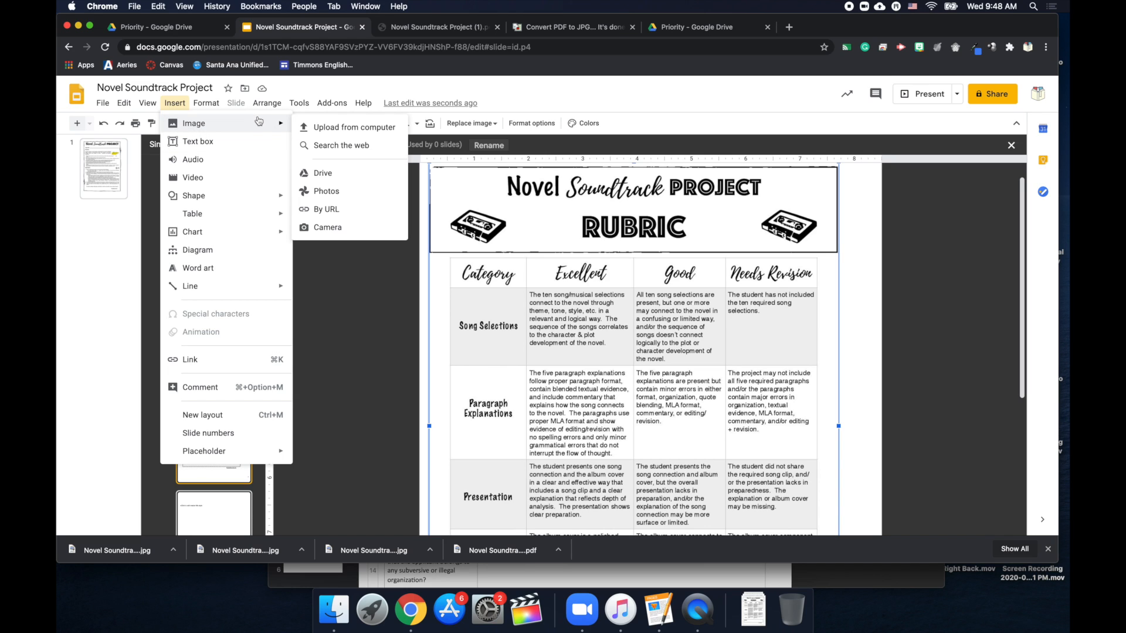
click(332, 128)
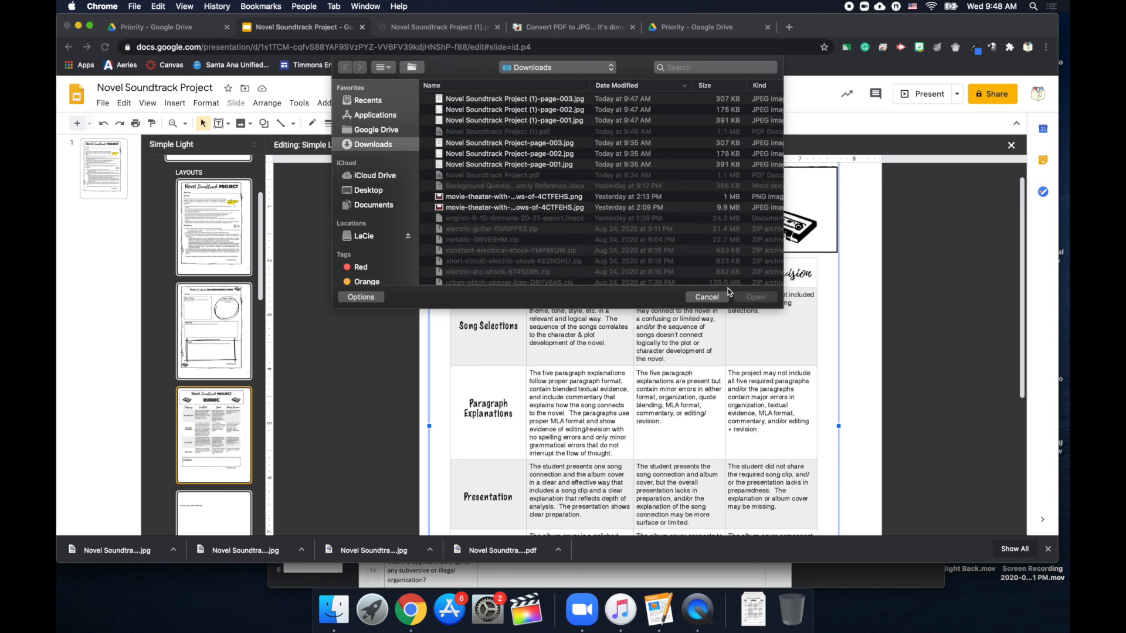
click(707, 297)
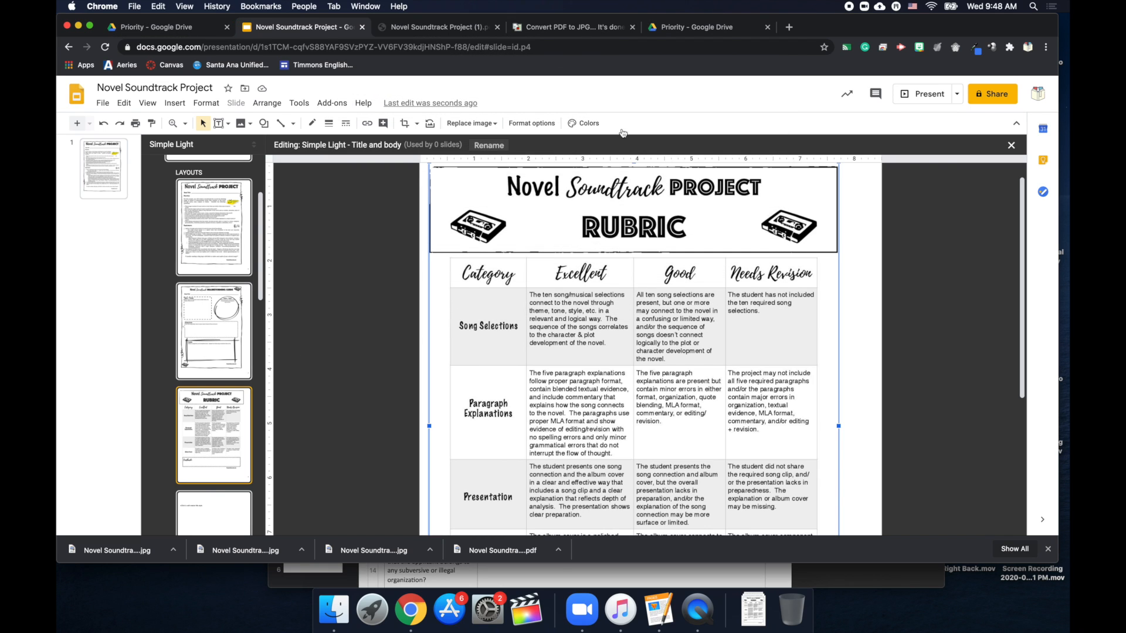
Close the master editor, then reopen the theme master and layouts via Edit master.
click(1012, 146)
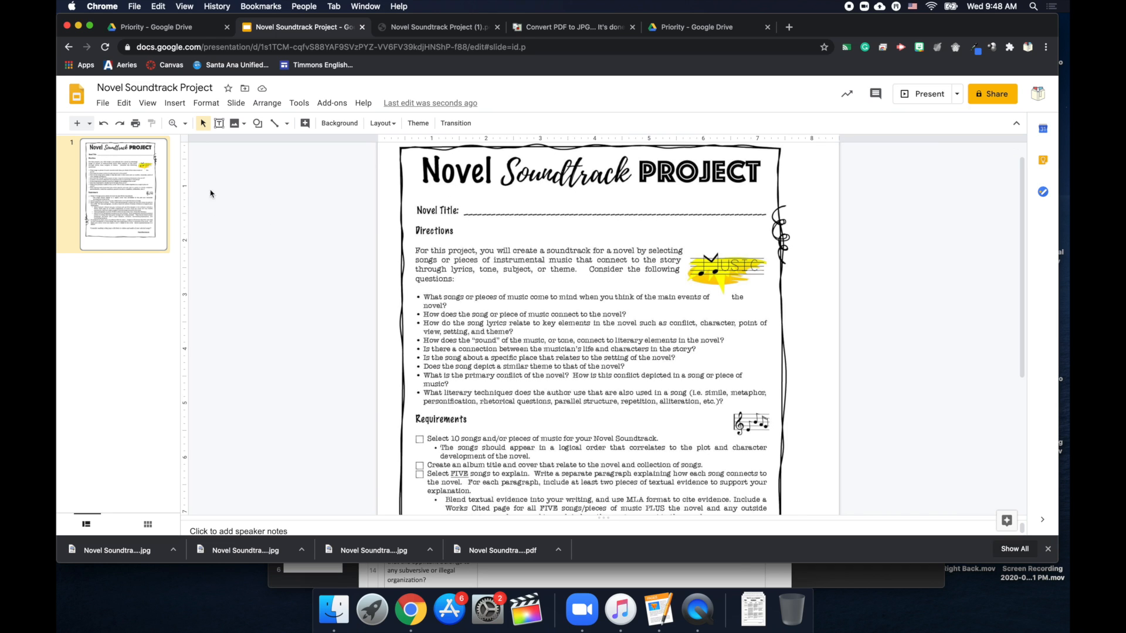
scroll(617, 307, down, 5)
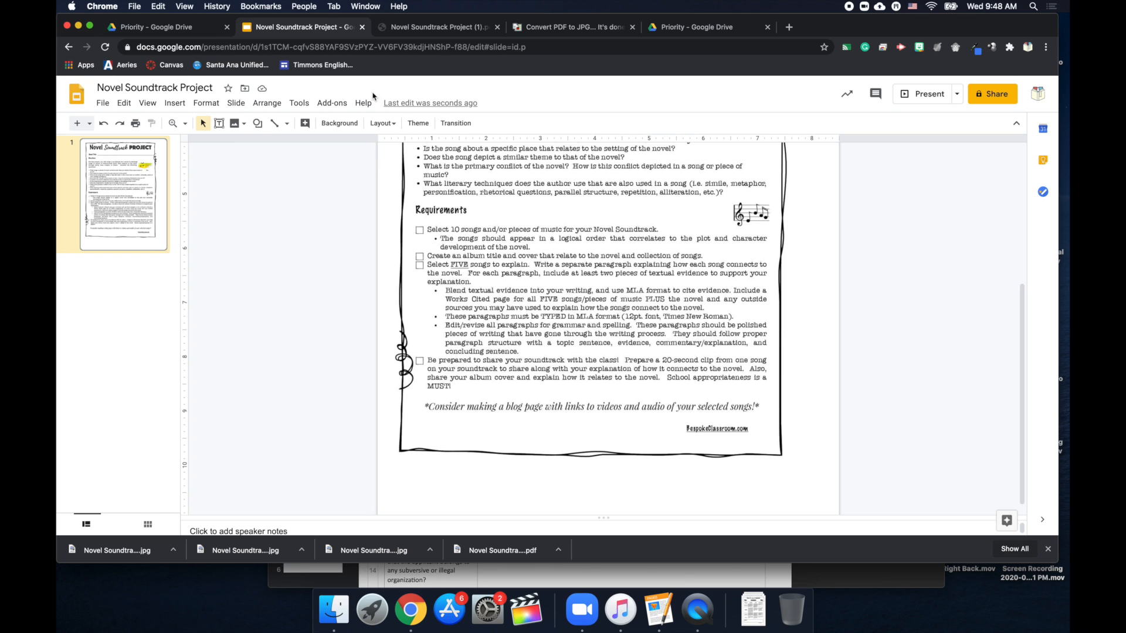
click(212, 104)
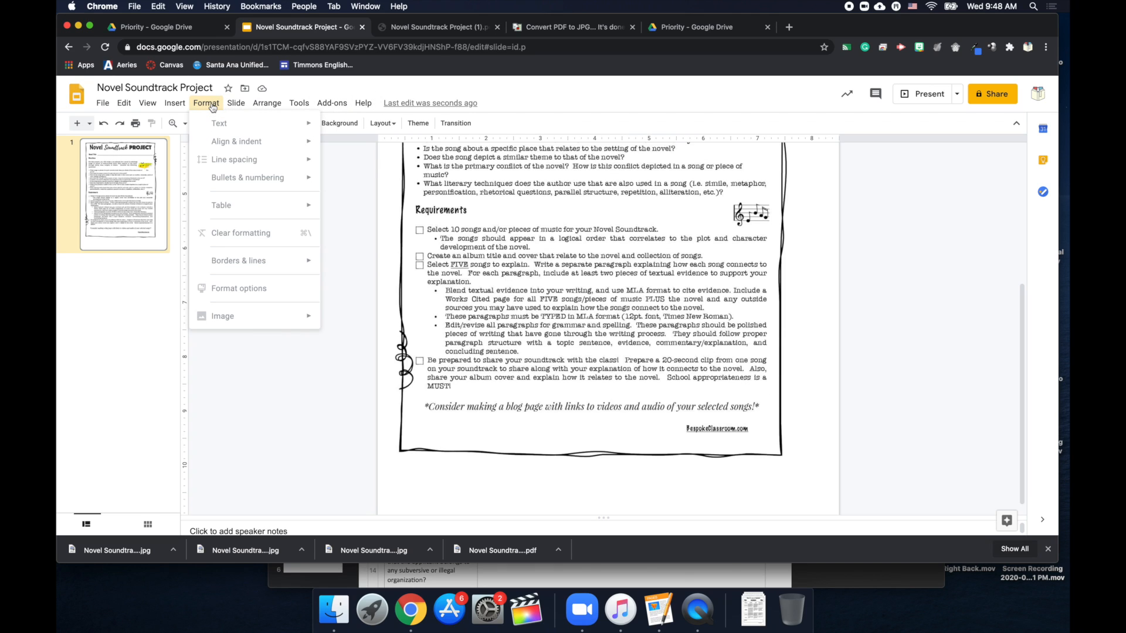
mouse_move(184, 106)
mouse_move(248, 109)
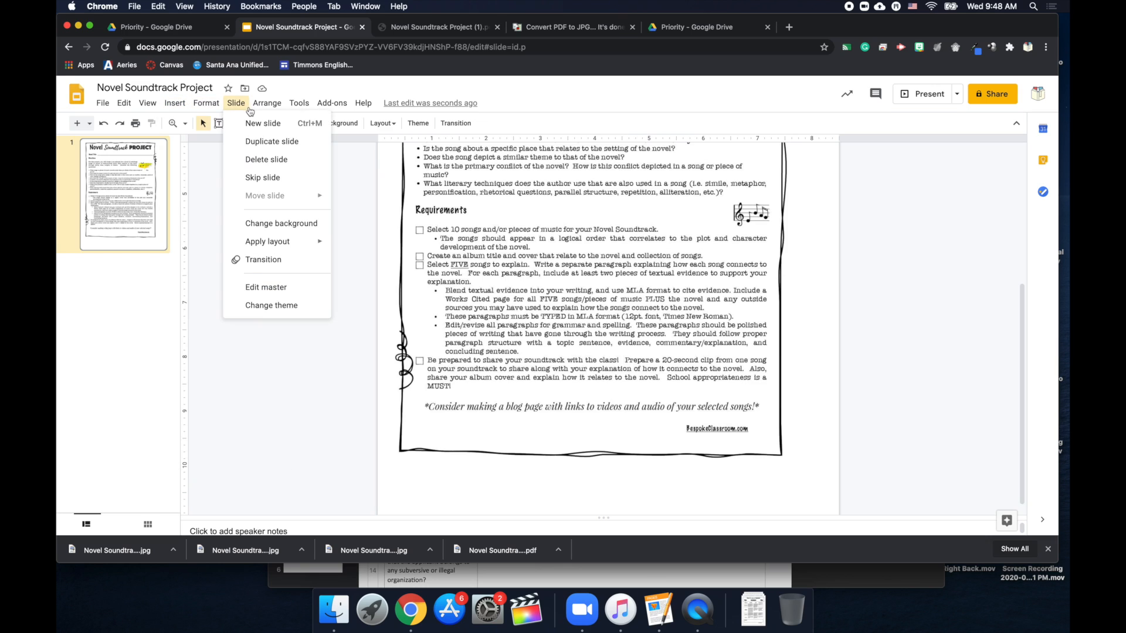
click(274, 287)
Stretch the project overview image to fill the whole Title slide layout.
click(703, 365)
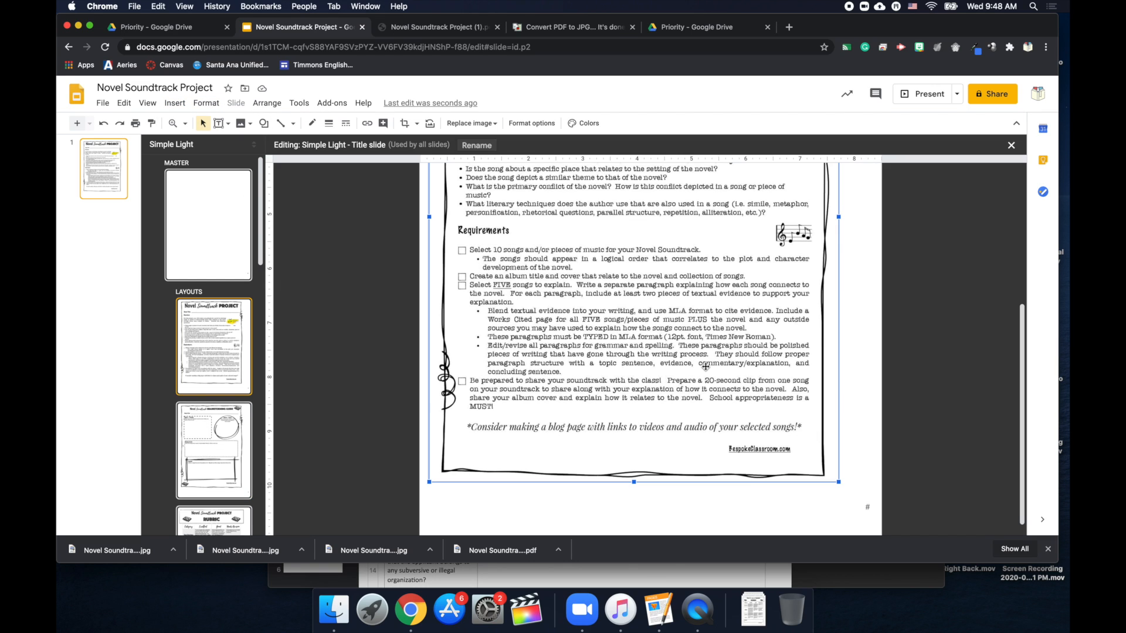
drag(839, 482, 881, 535)
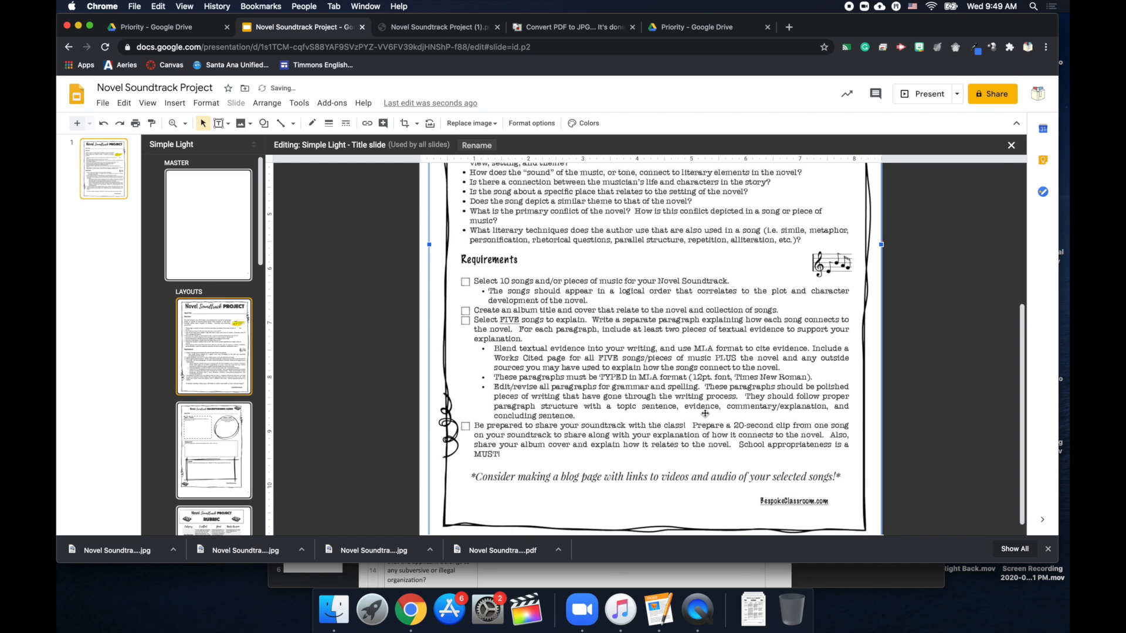
scroll(432, 531, down, 1)
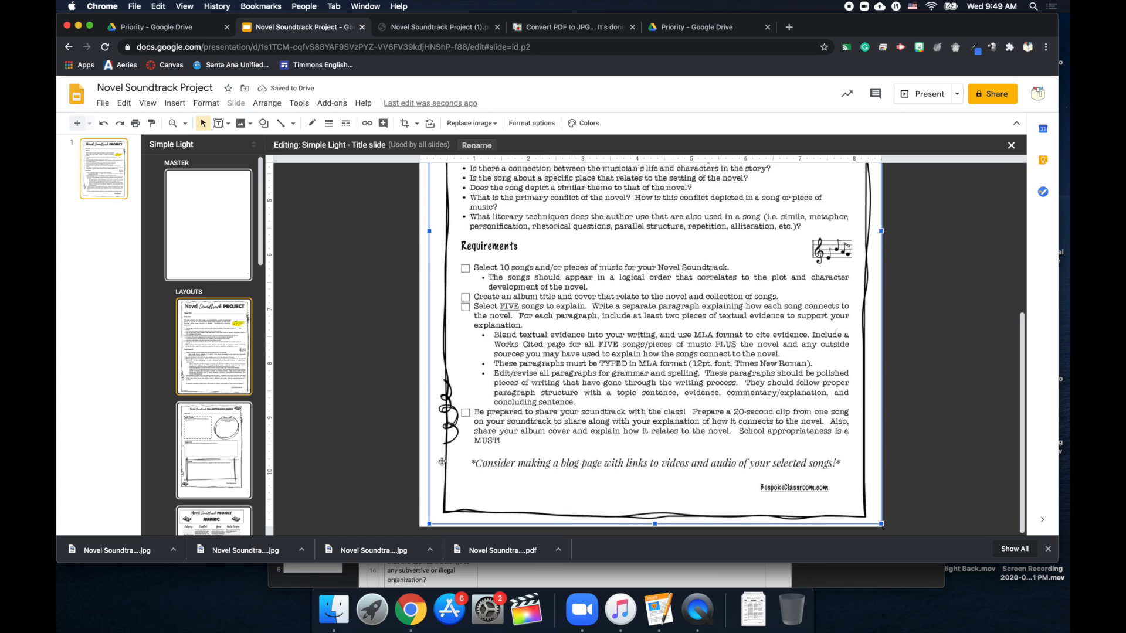
drag(427, 525, 417, 531)
scroll(658, 354, up, 5)
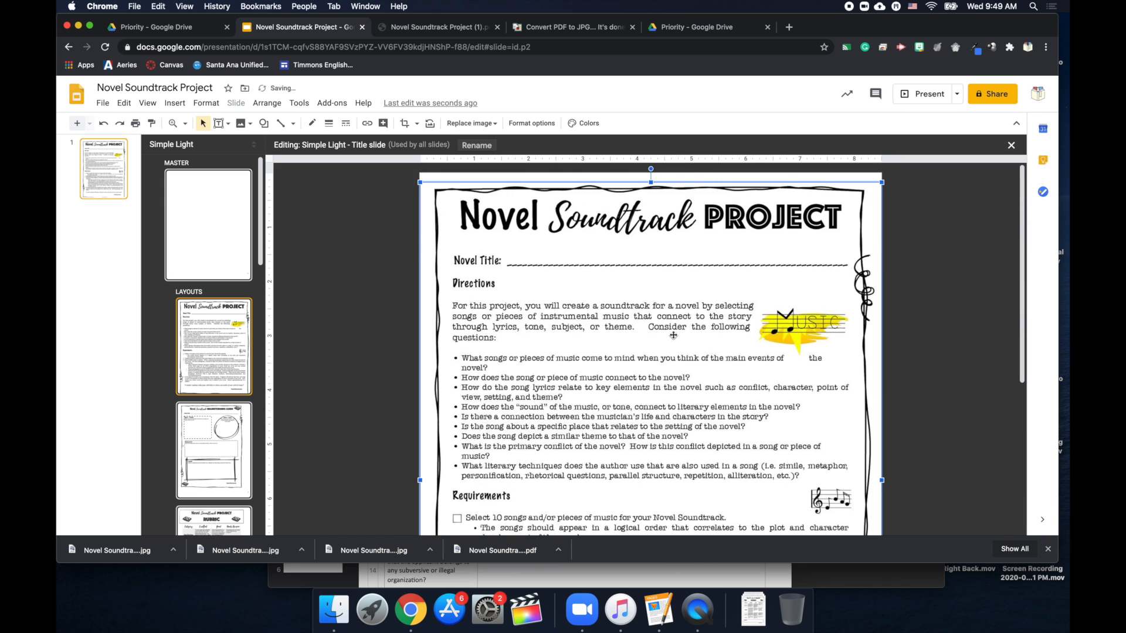
drag(706, 189, 706, 187)
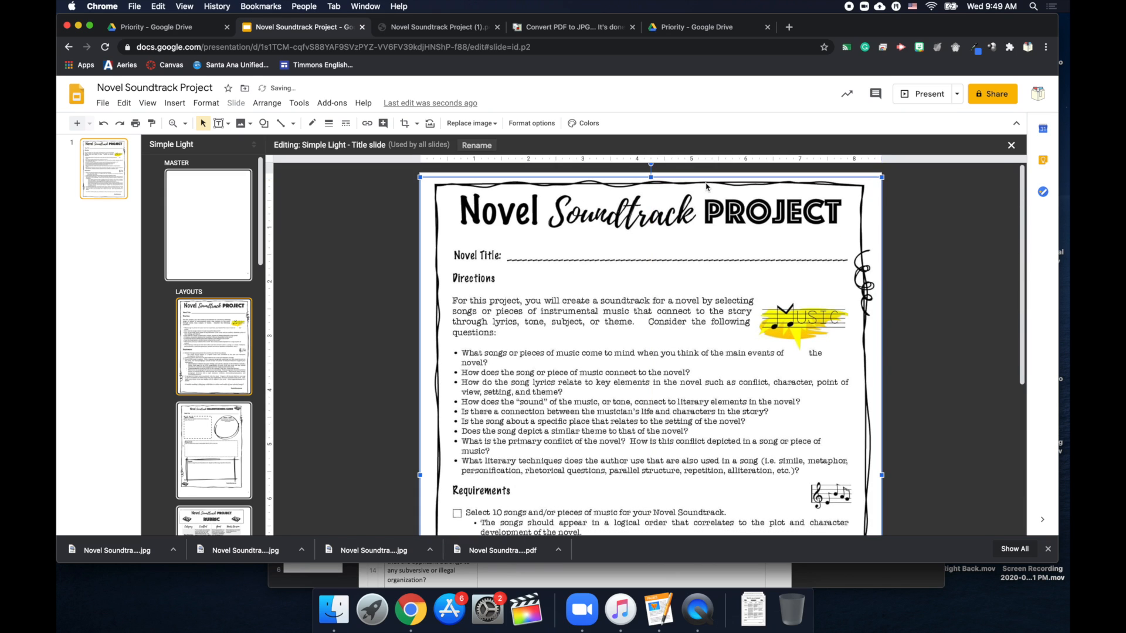
click(950, 245)
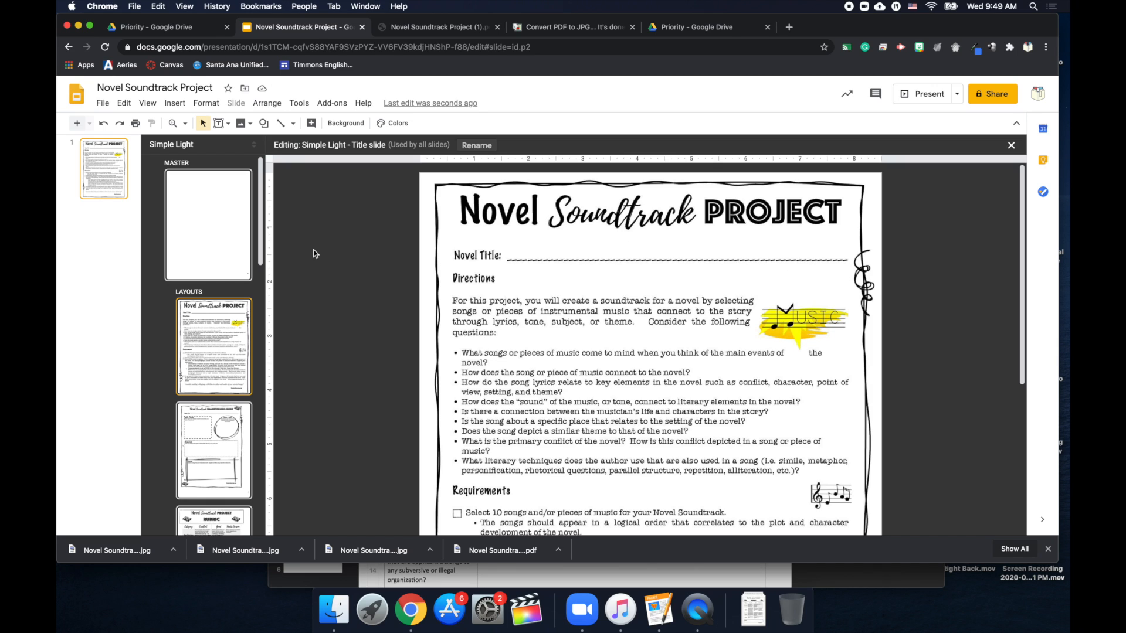
Stretch the Brainstorming Guide image to cover the full Section header layout.
click(229, 442)
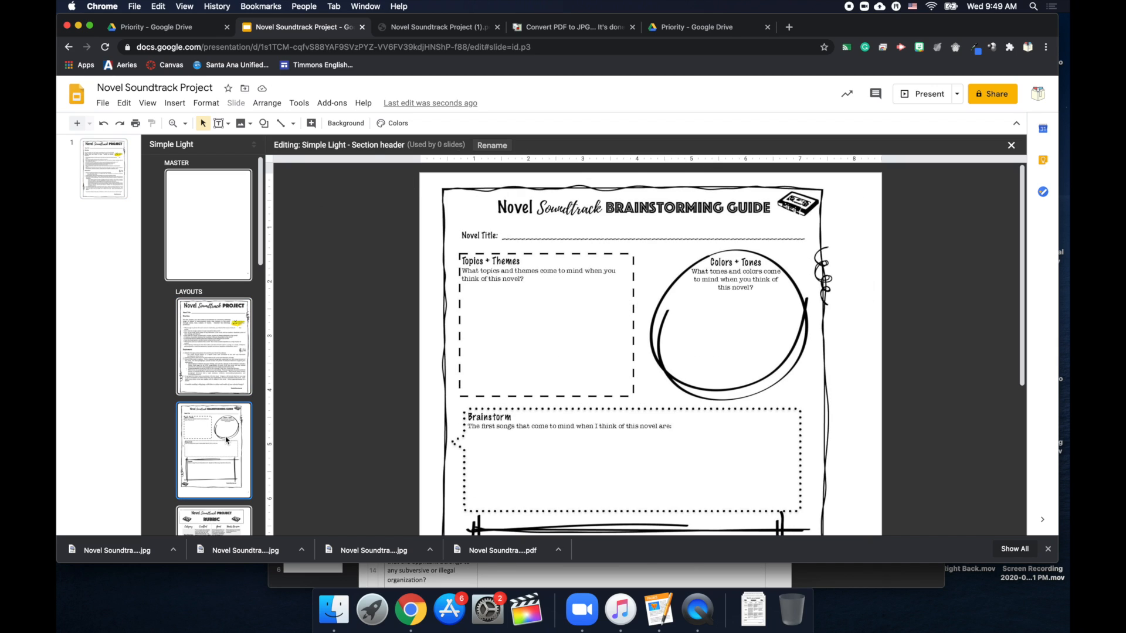
scroll(636, 381, down, 5)
scroll(637, 381, down, 1)
click(834, 451)
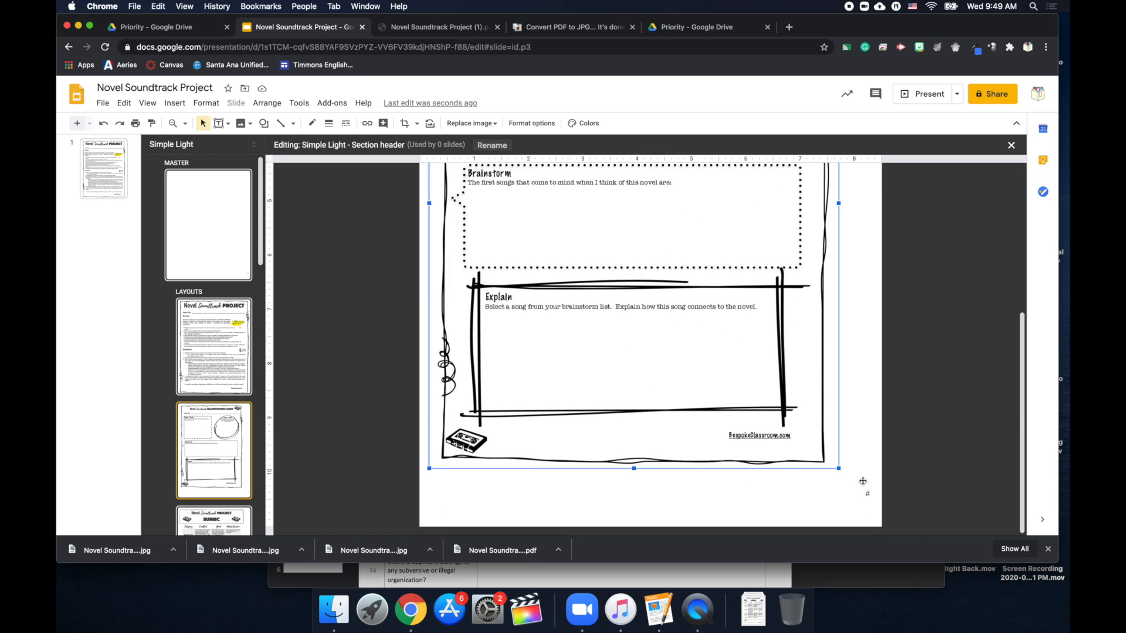
drag(840, 469, 882, 529)
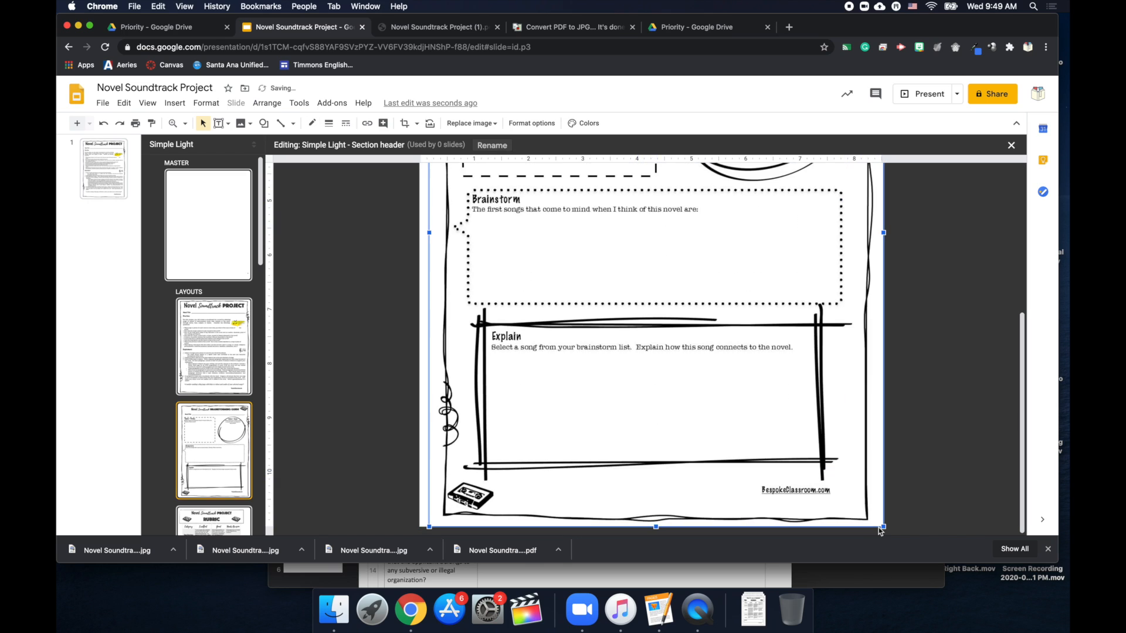
drag(428, 527, 421, 530)
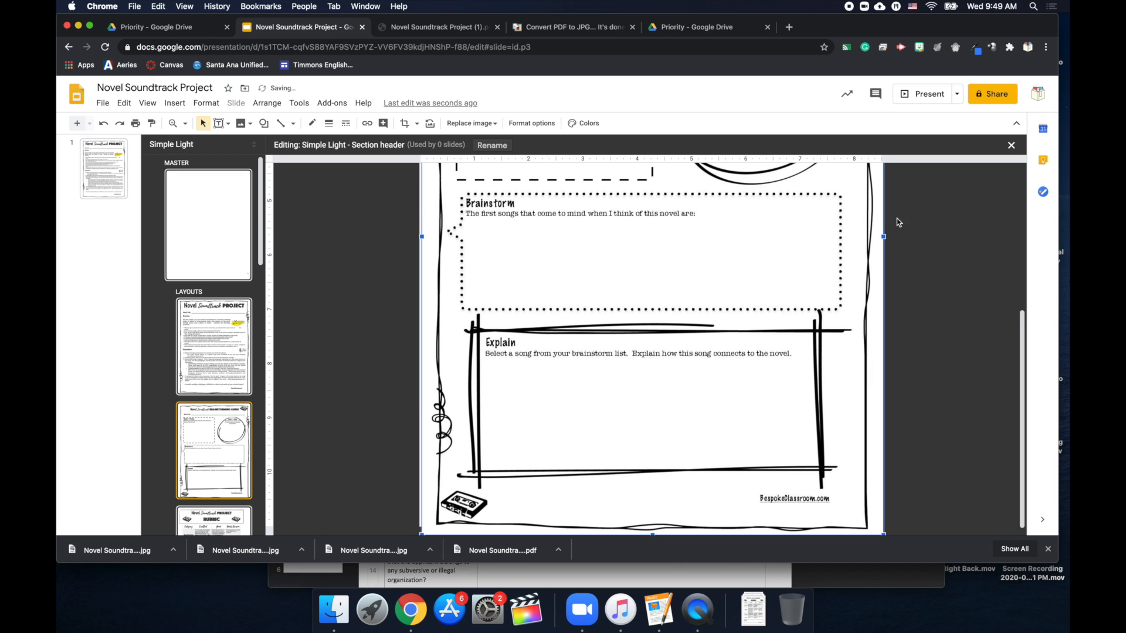
Stretch the Rubric image to cover the full Title and body layout.
click(238, 517)
click(698, 339)
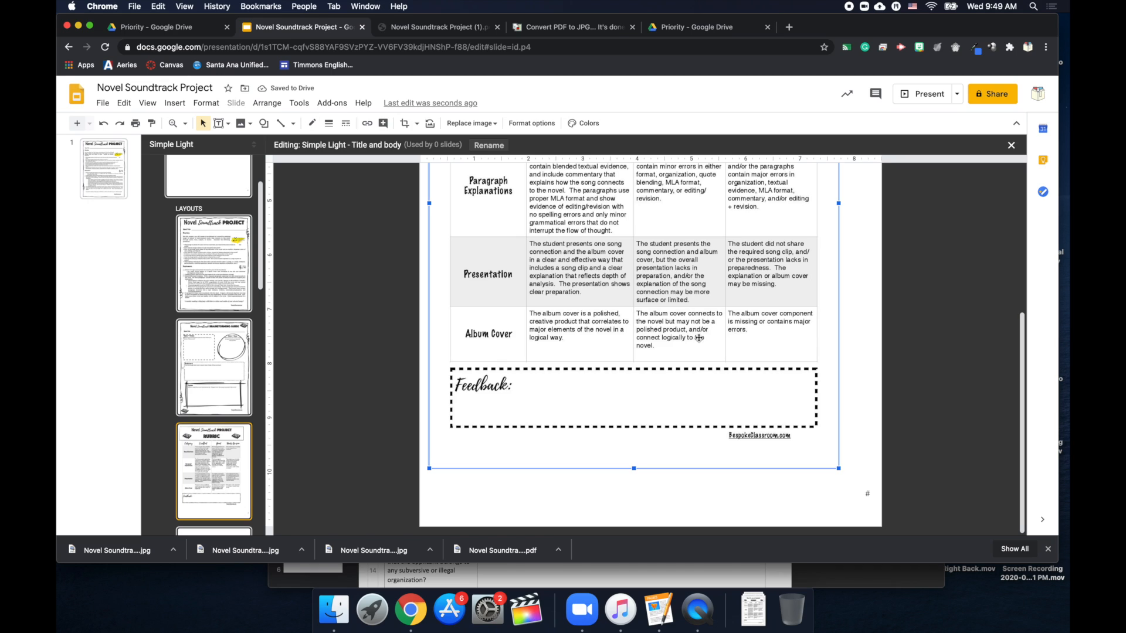
drag(839, 469, 883, 527)
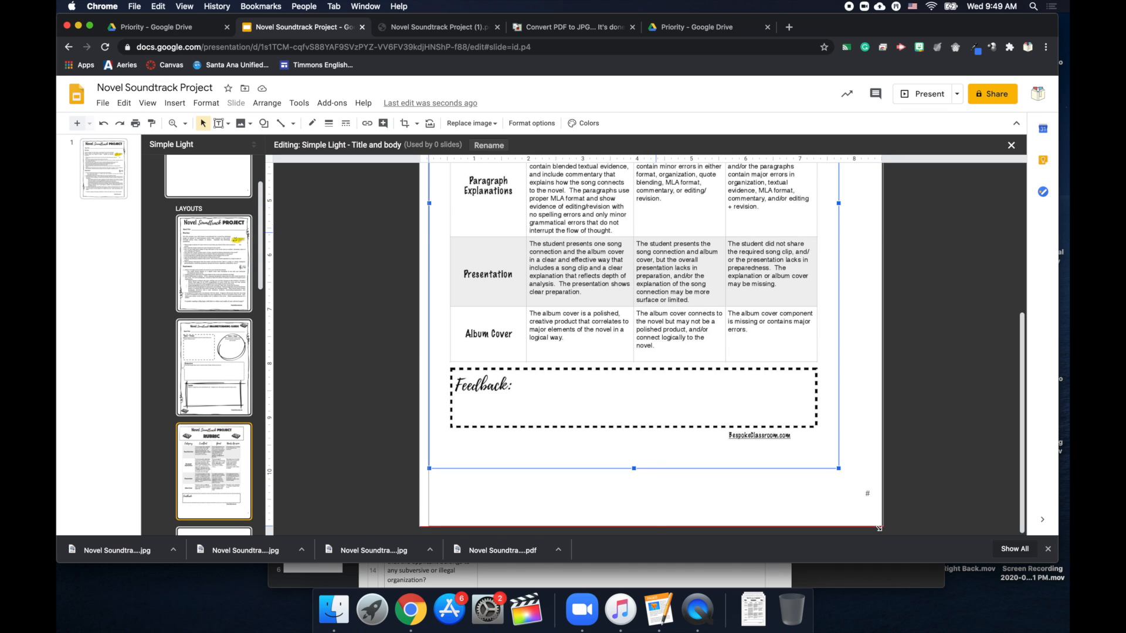
drag(429, 526, 420, 527)
scroll(774, 342, up, 5)
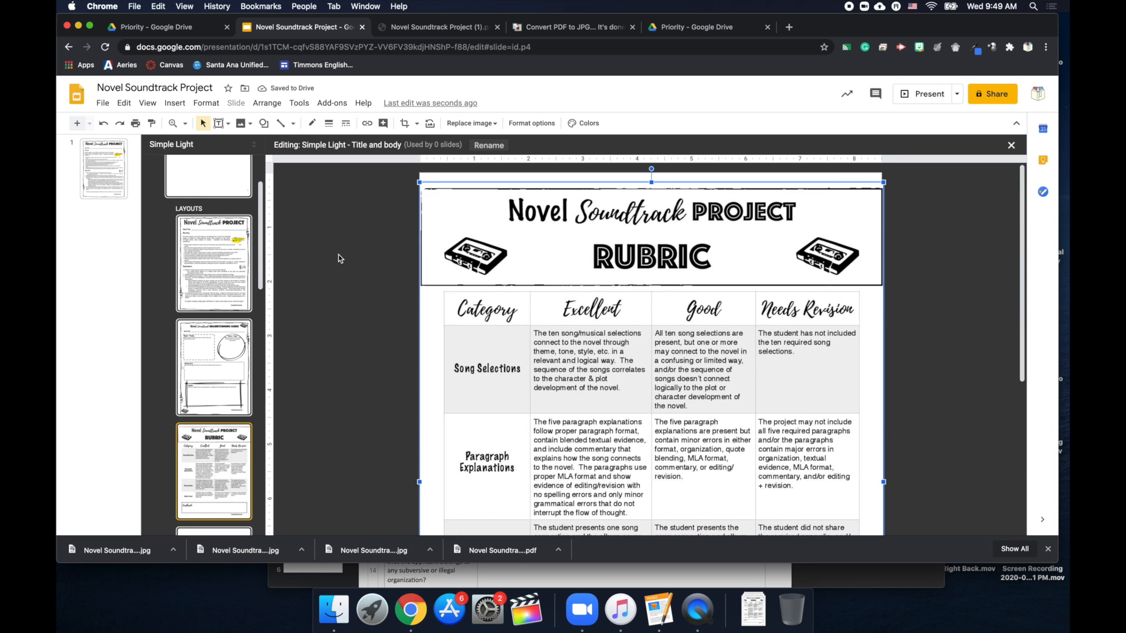
Close the master editor and add one Rubric-layout slide after the overview, deleting the duplicate.
click(1013, 146)
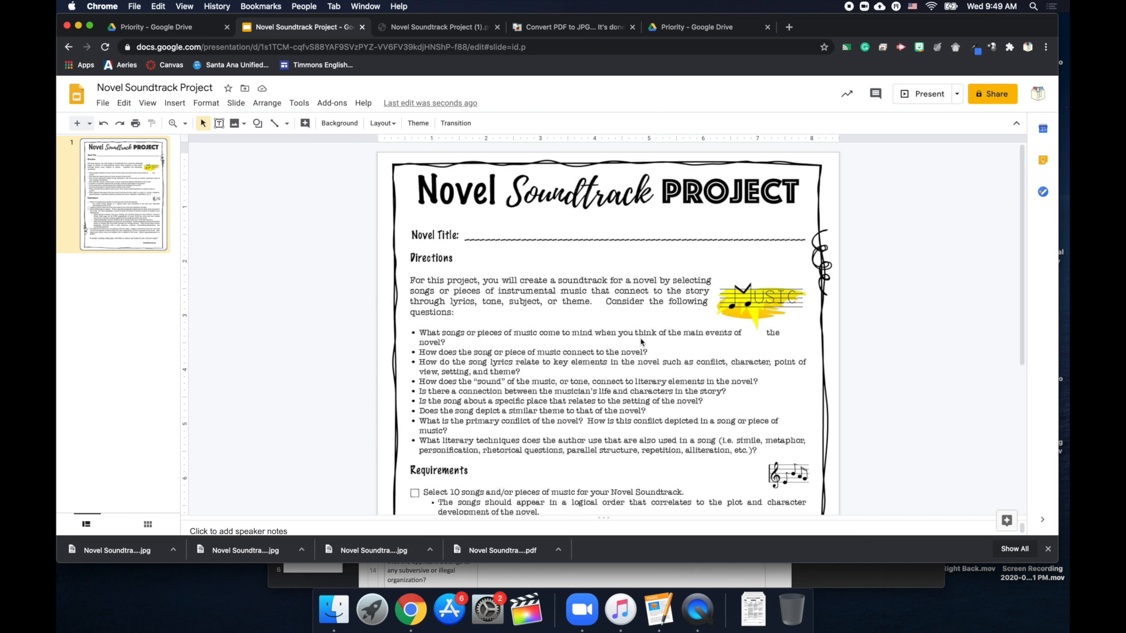
scroll(641, 342, down, 5)
scroll(641, 342, up, 5)
click(76, 124)
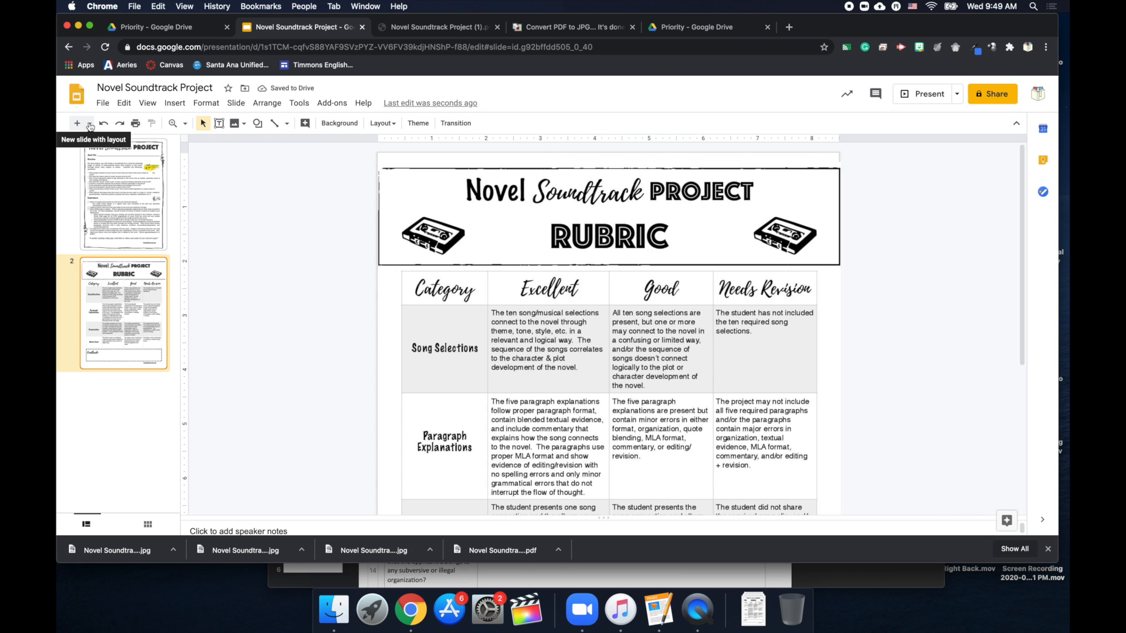
click(77, 124)
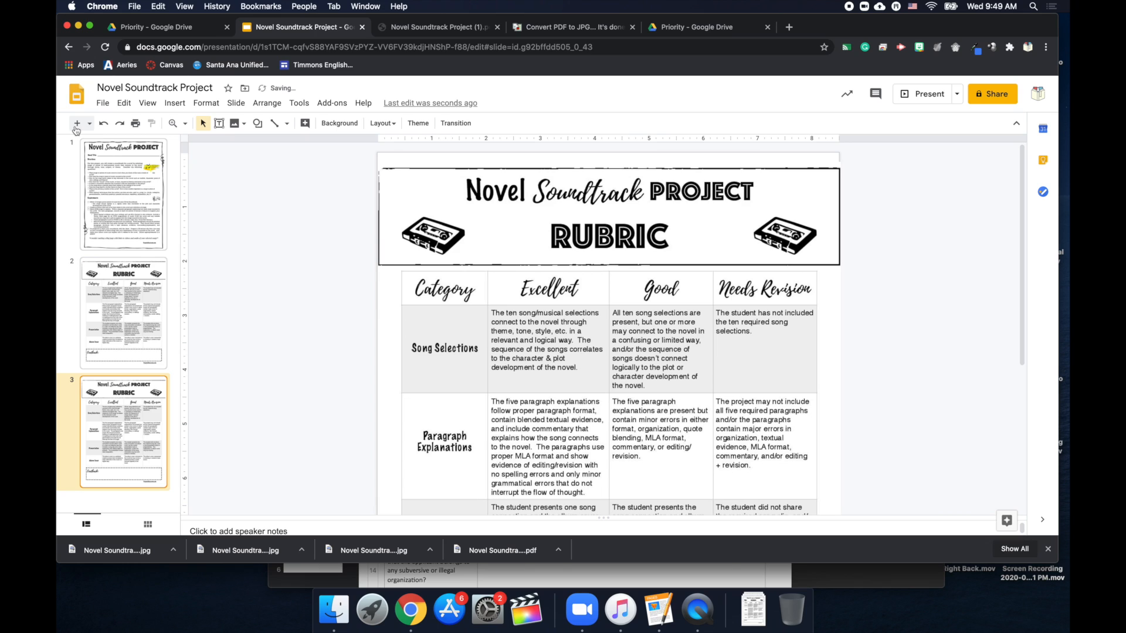
key(Delete)
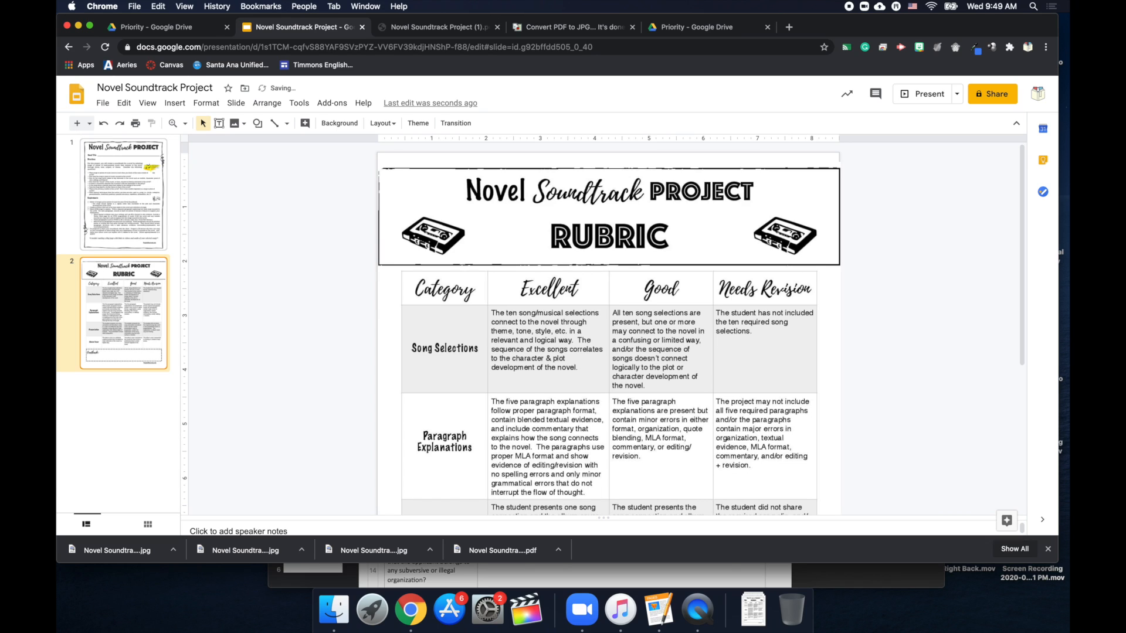
click(90, 124)
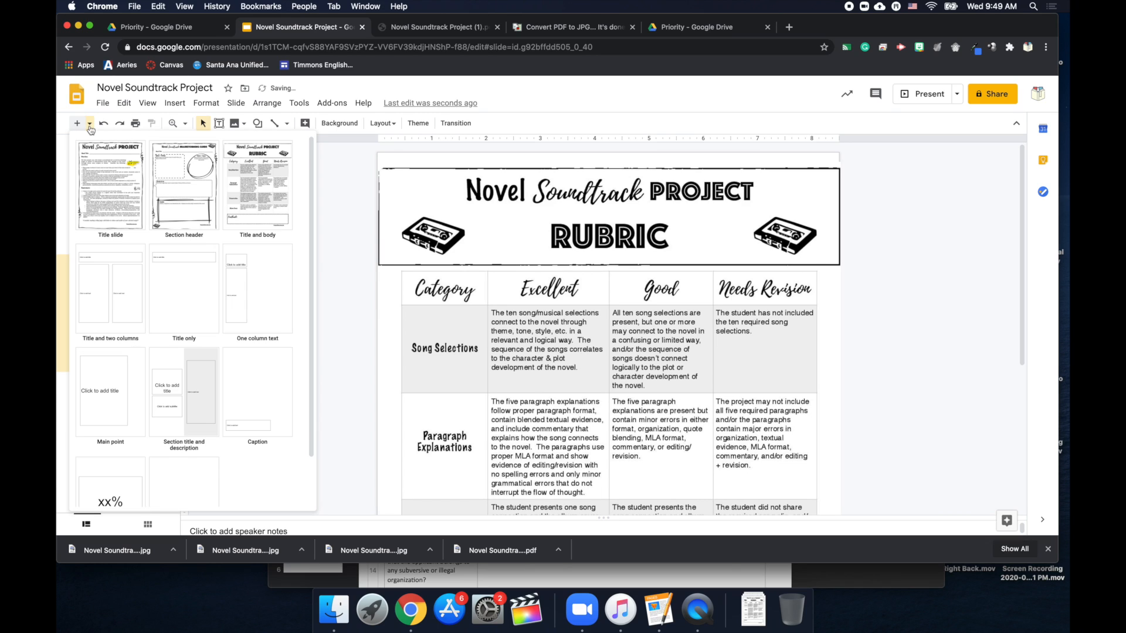